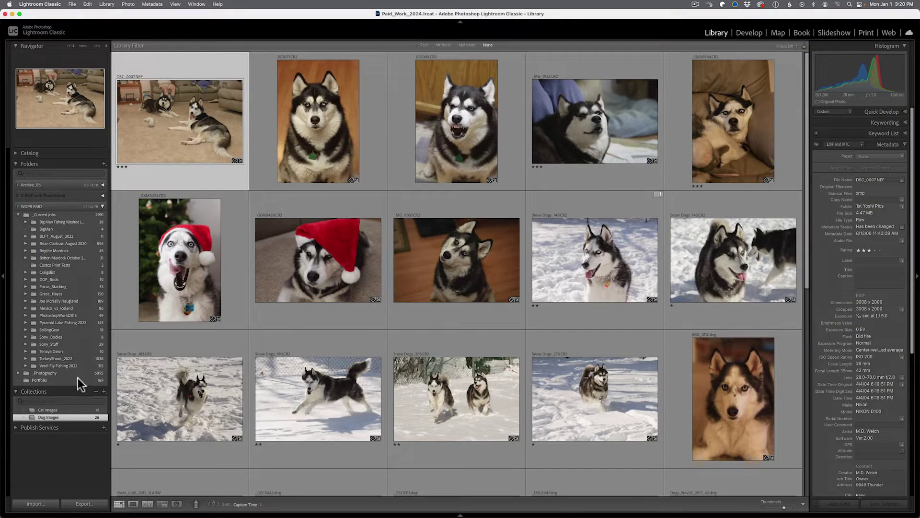
Step: Preview the dog-walk shoot, then the Cat Images and Dog Images collections
left_click(56, 257)
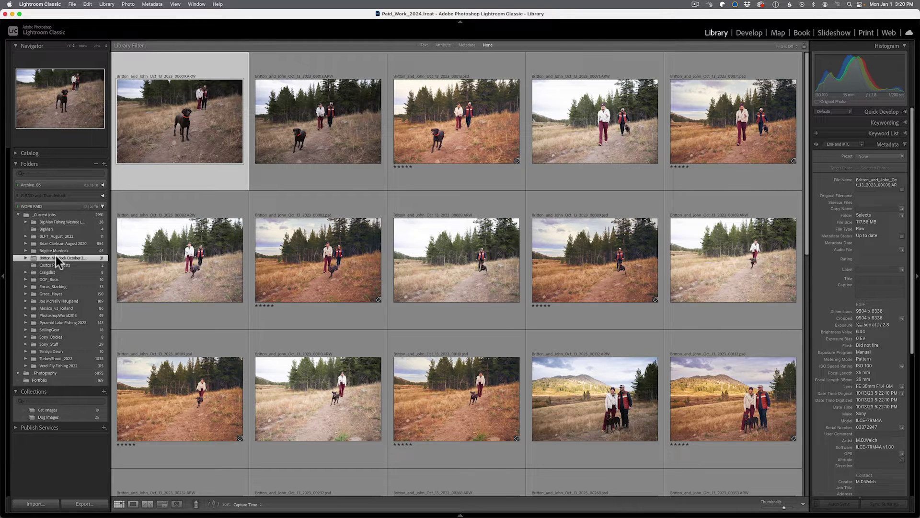
left_click(52, 391)
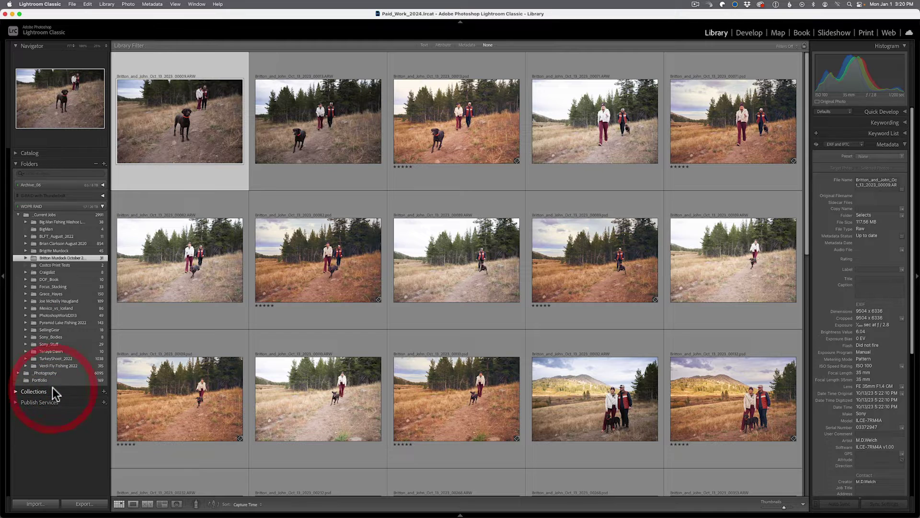
left_click(34, 391)
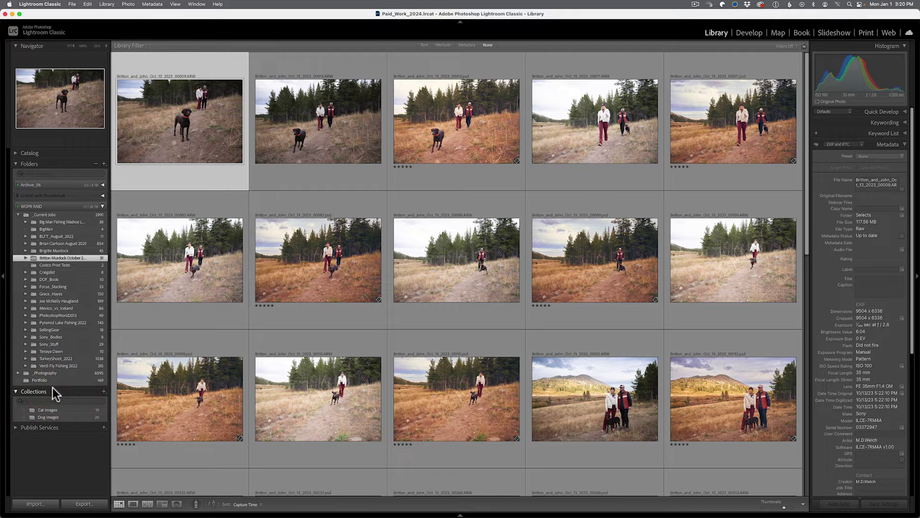
left_click(49, 411)
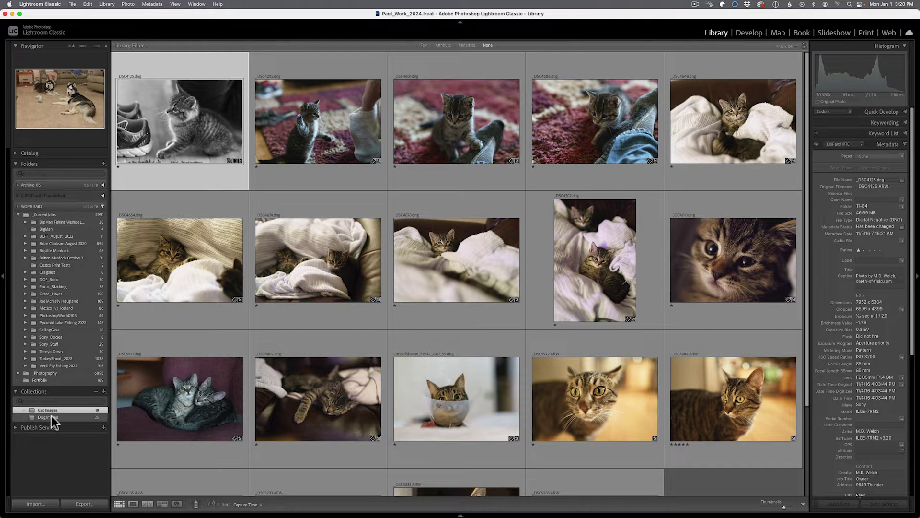
left_click(51, 417)
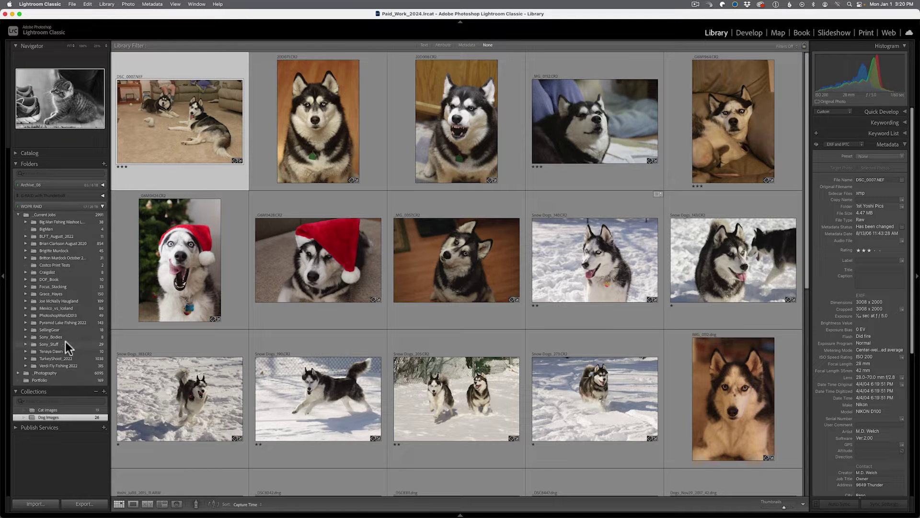
Step: Show the lakeside portrait and dog-walk shoot folders together in the grid
left_click(62, 251)
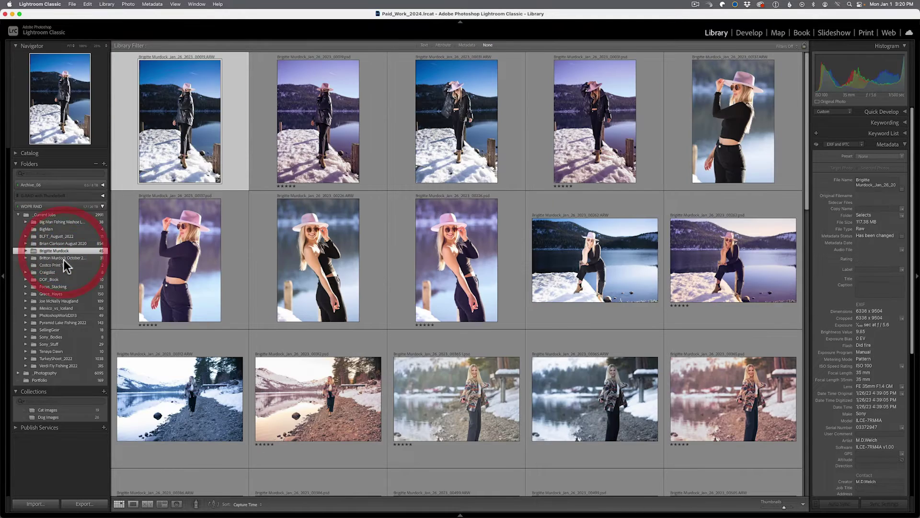
left_click(64, 258, "super")
scroll(252, 308, "down", 15)
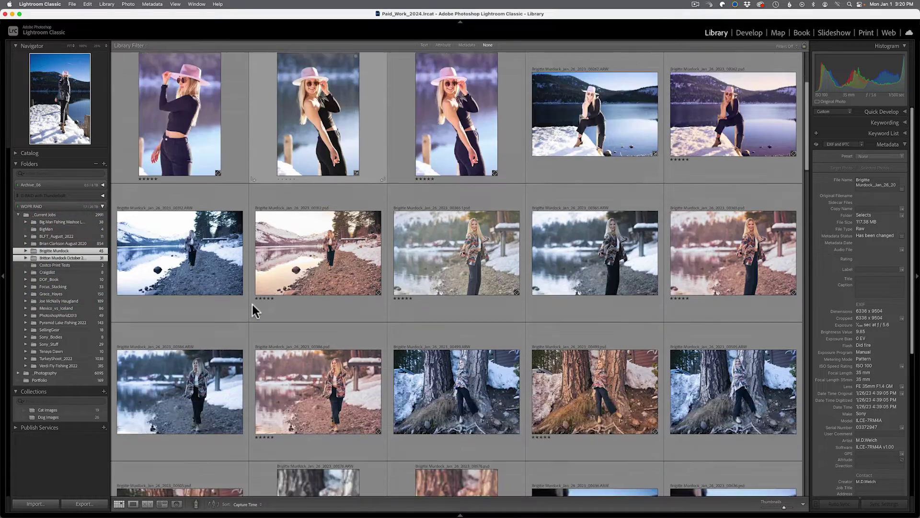
scroll(253, 309, "down", 20)
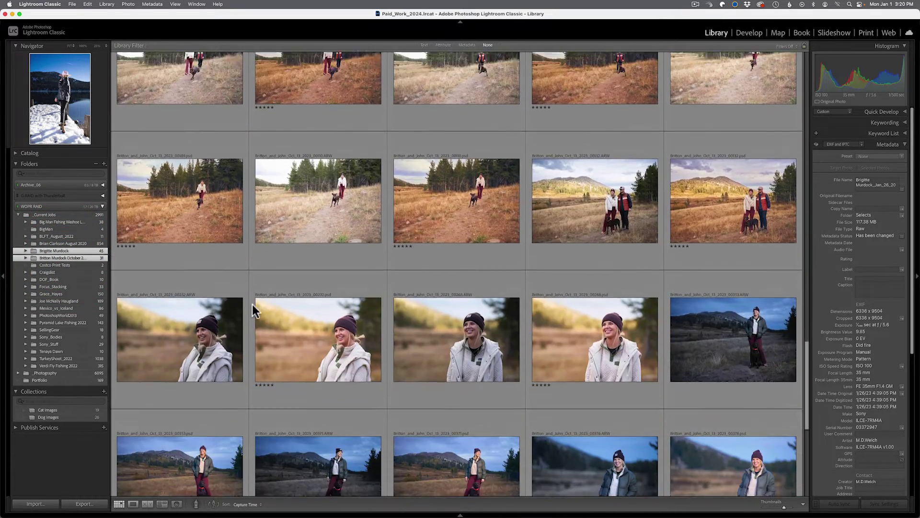
scroll(252, 304, "down", 2)
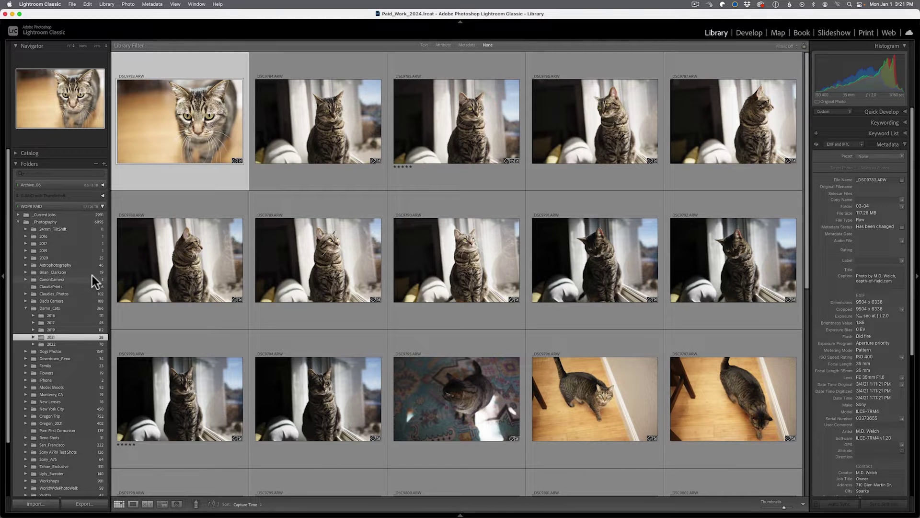
Step: Add the window-cat photo DSC9790 to the Cat Images collection
scroll(94, 281, "down", 5)
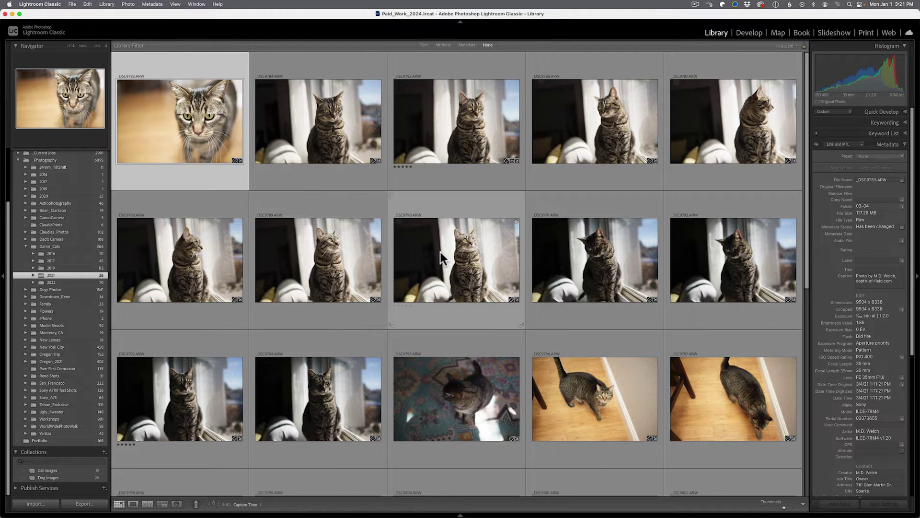
left_click_drag(442, 259, 109, 511)
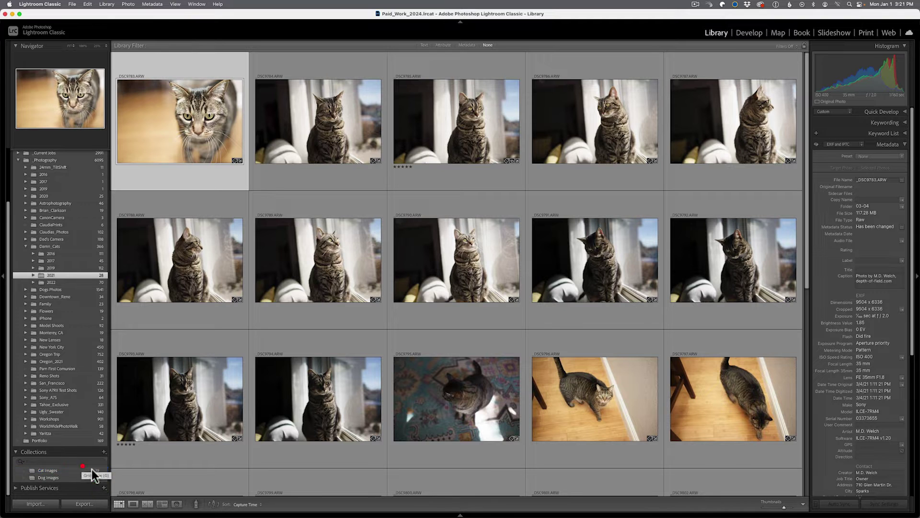
left_click_drag(92, 470, 91, 471)
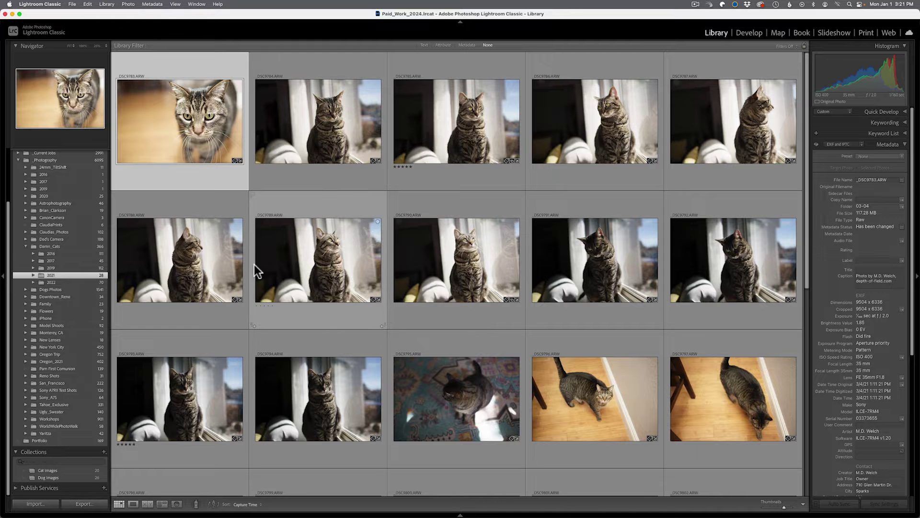
Step: Open Cat Images and delete DSC9790 from it, leaving 19 photos
scroll(493, 329, "down", 3)
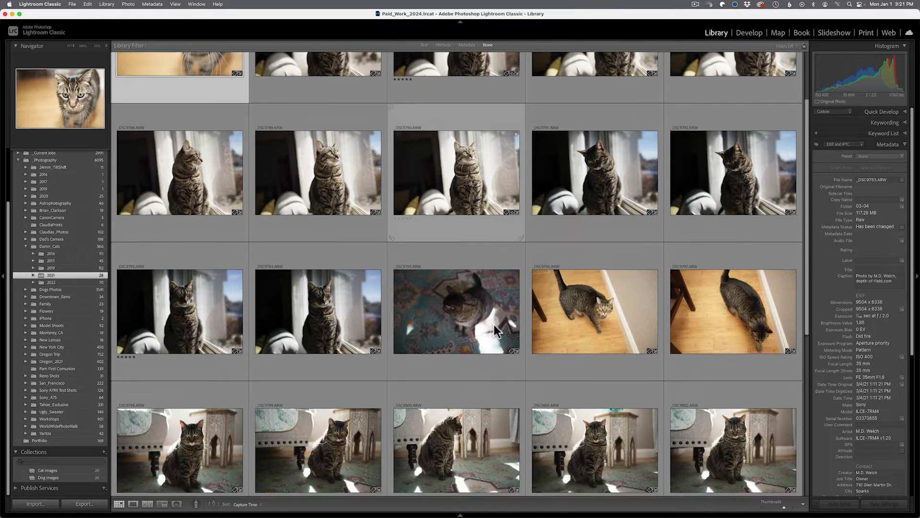
scroll(494, 326, "down", 3)
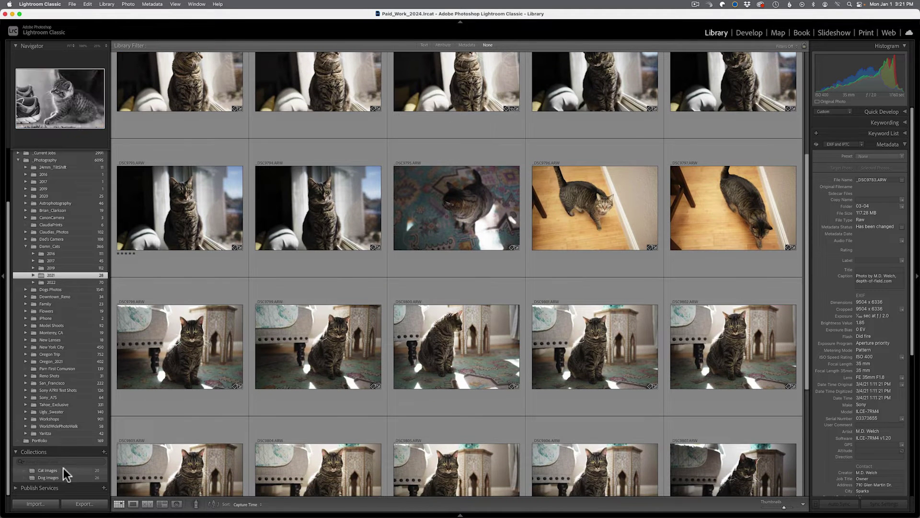
left_click(64, 470)
scroll(257, 217, "down", 3)
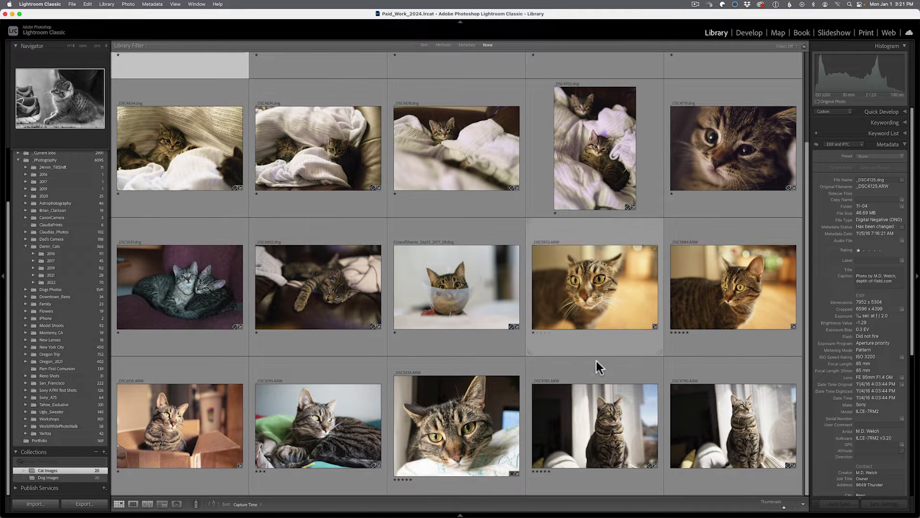
left_click(725, 394)
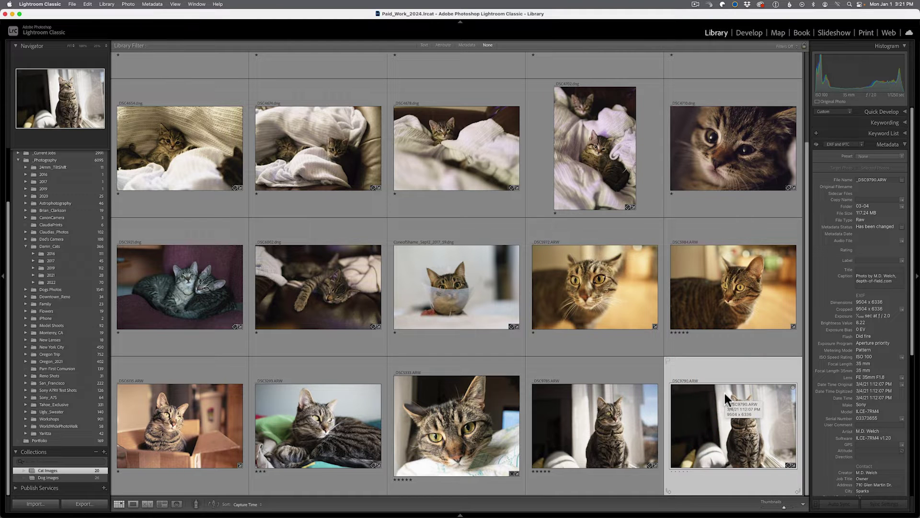
key("Delete")
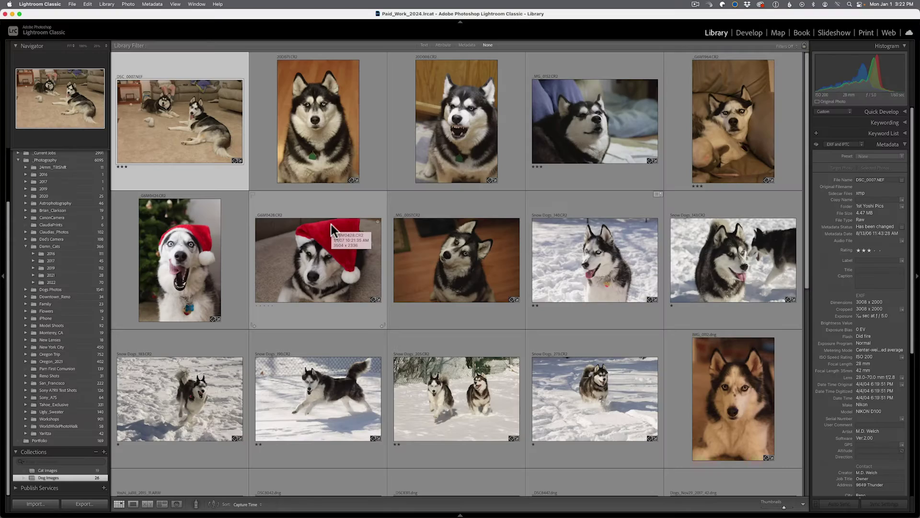
Step: Collapse the folder tree and select Dog Images, cancelling a prompt to delete it
scroll(51, 197, "up", 3)
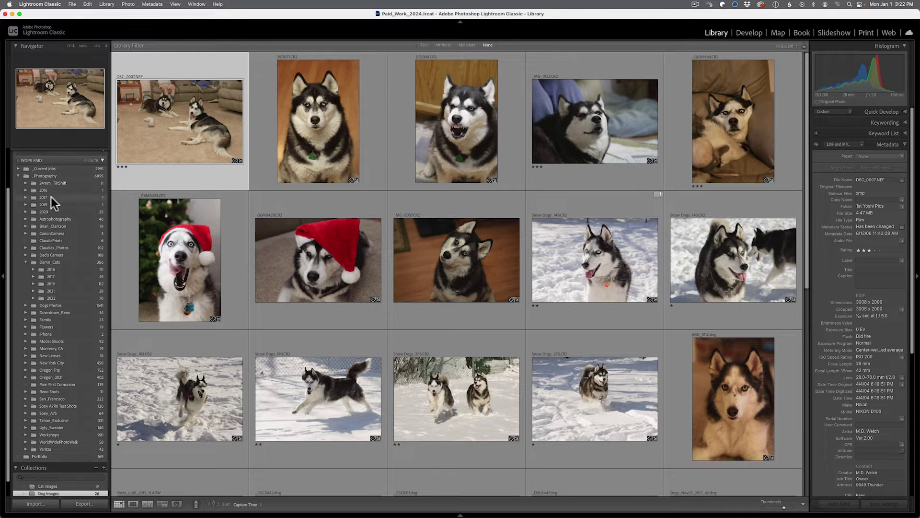
left_click(101, 182)
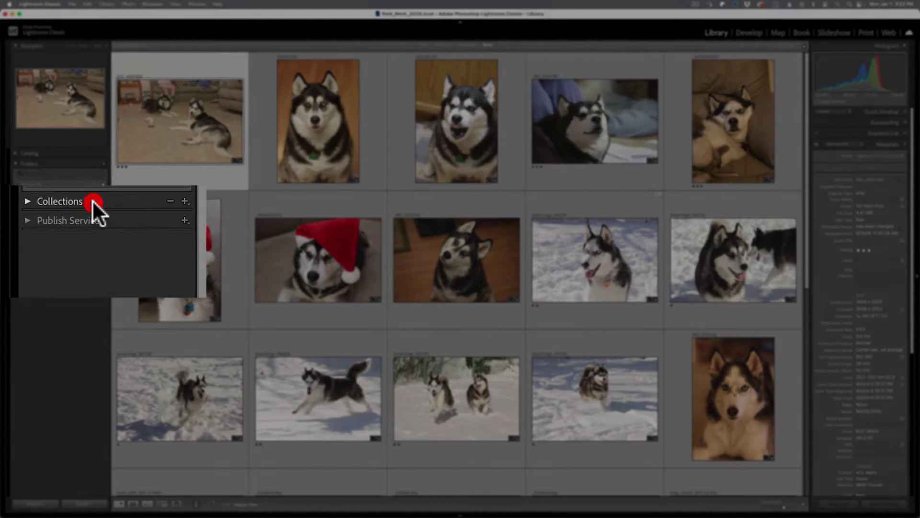
left_click(92, 200)
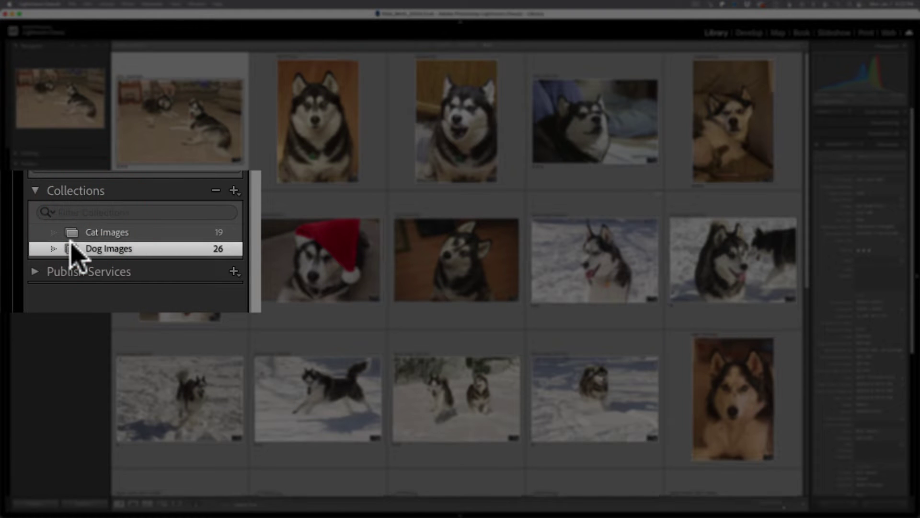
left_click(216, 191)
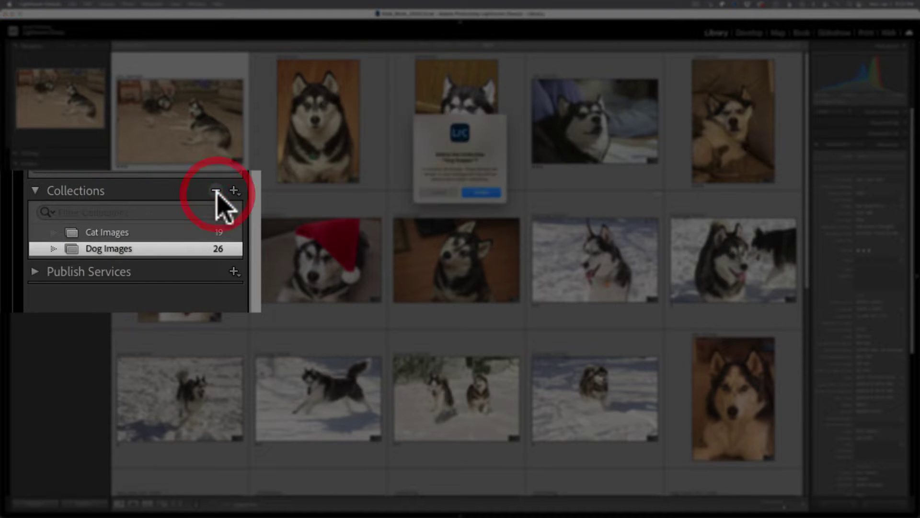
left_click(431, 190)
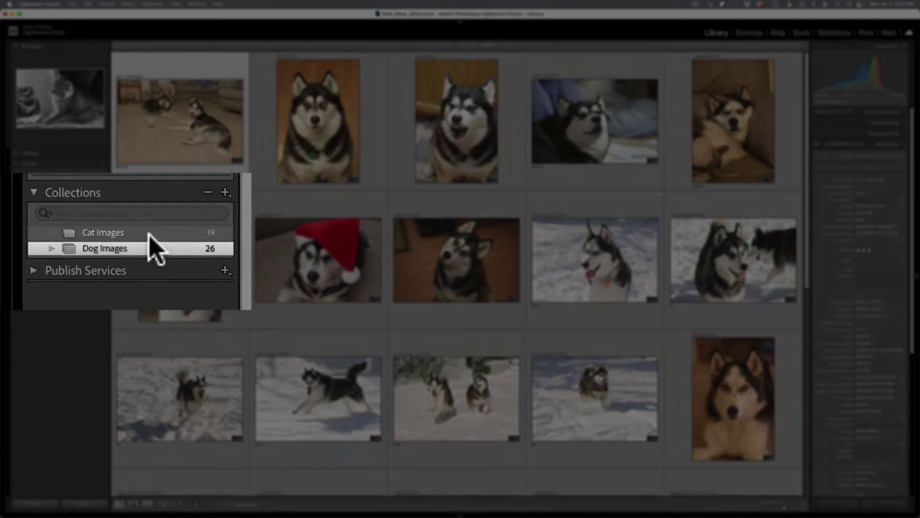
Step: View Cat Images and browse the panel-visibility and collection-creation menus
left_click(68, 238)
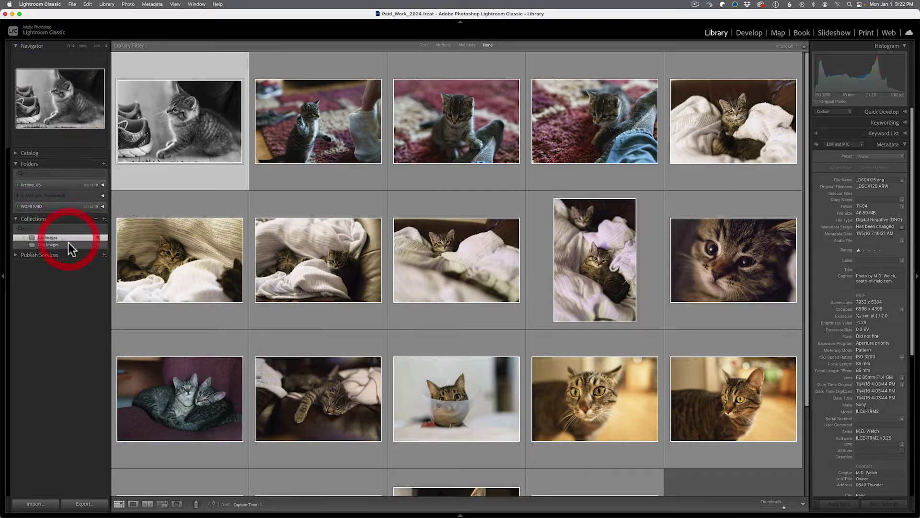
right_click(67, 216)
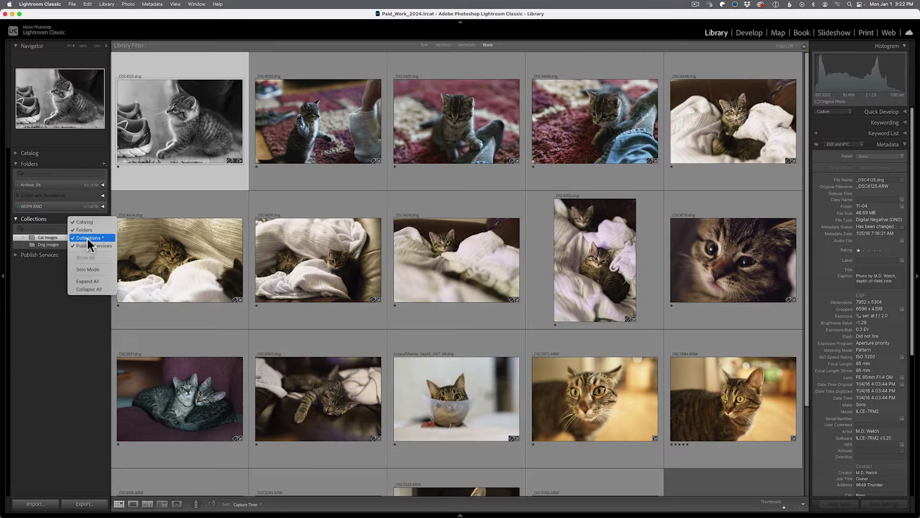
left_click(55, 218)
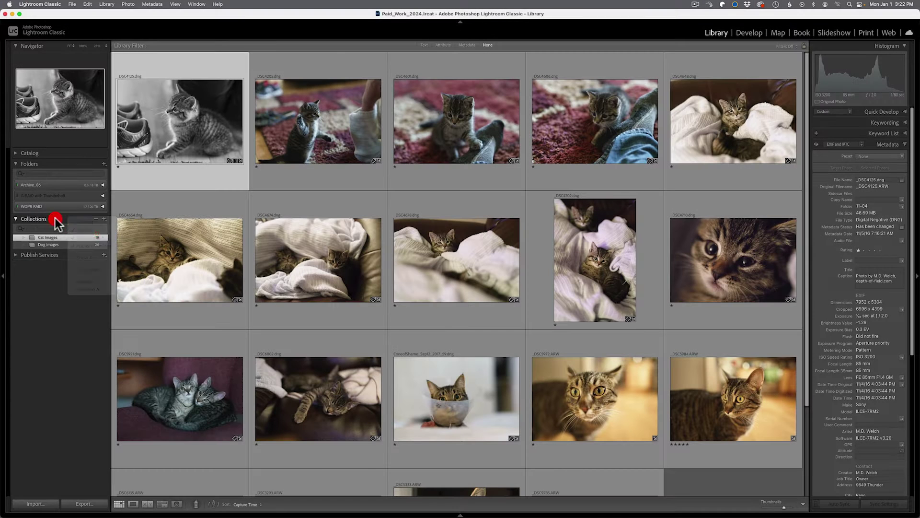
left_click(102, 218)
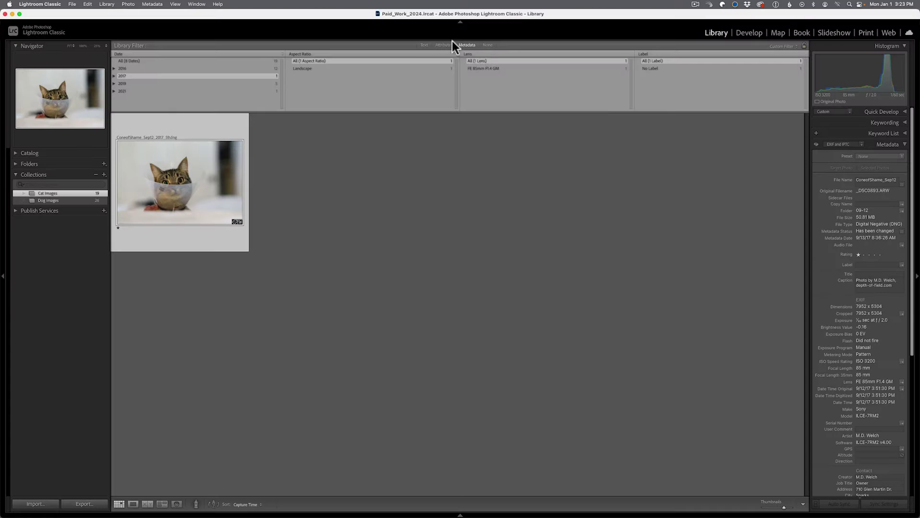
Step: Clear the filter and start a new collection that includes the selected photos
left_click(487, 45)
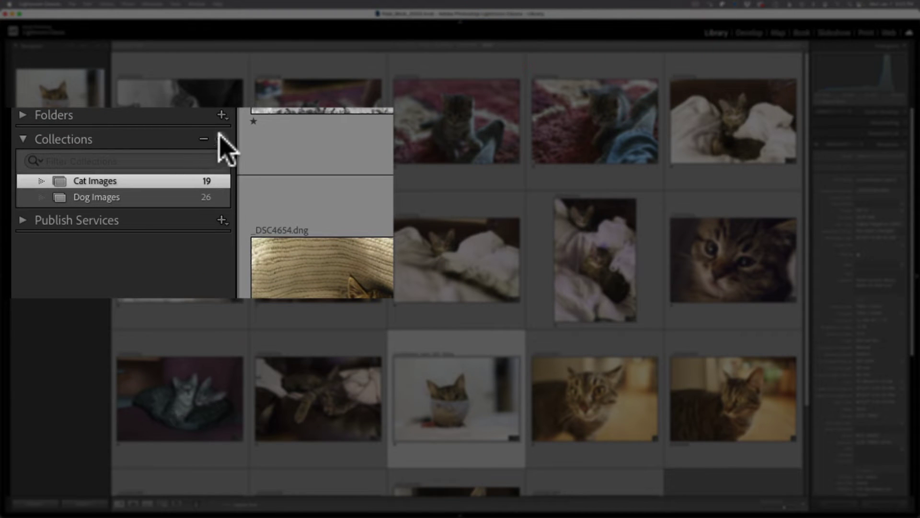
left_click(222, 140)
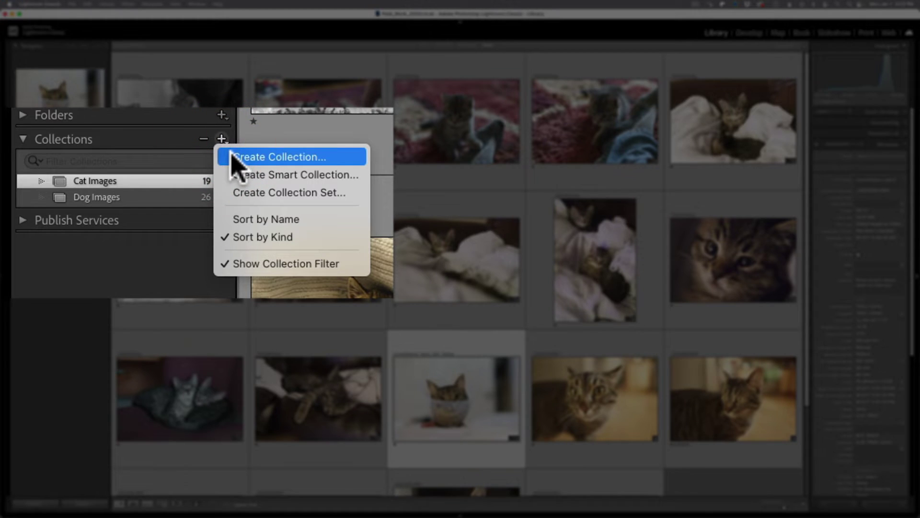
left_click(234, 157)
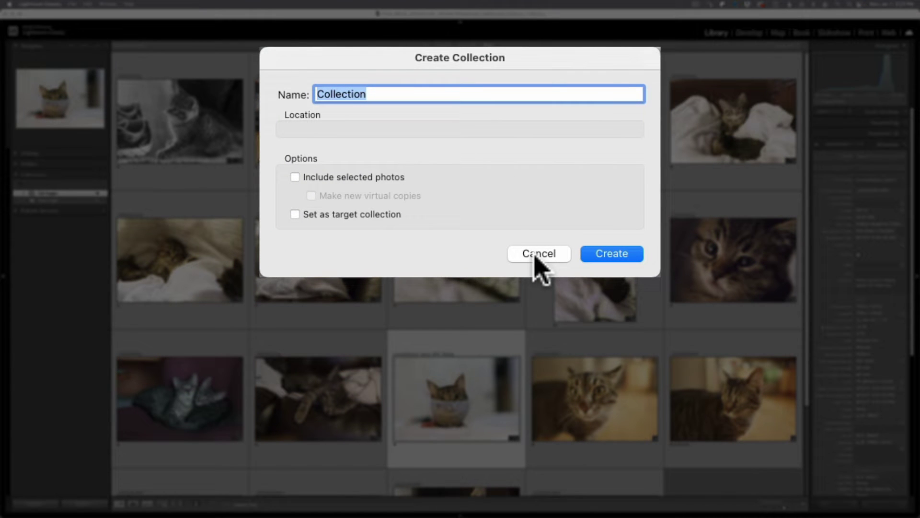
left_click(294, 177)
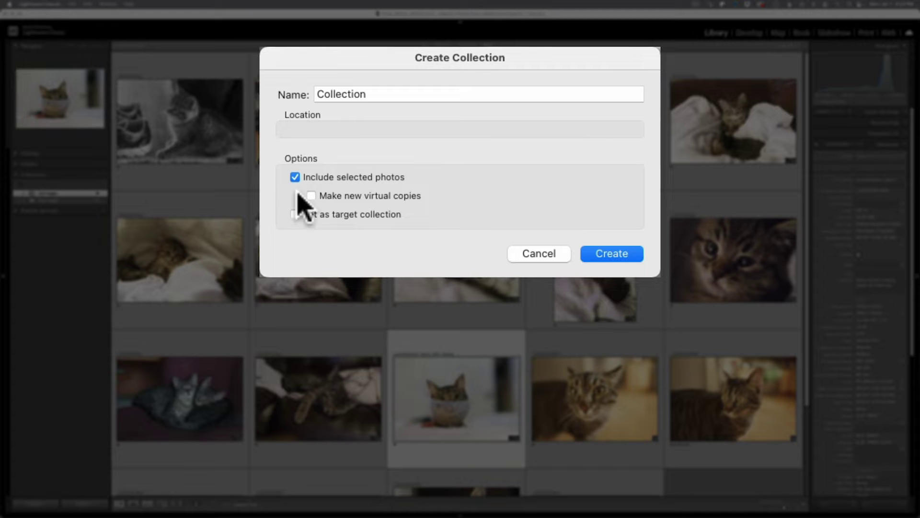
Step: Clear the stray letter from the Name field and begin typing 'Ou'
left_click(376, 94)
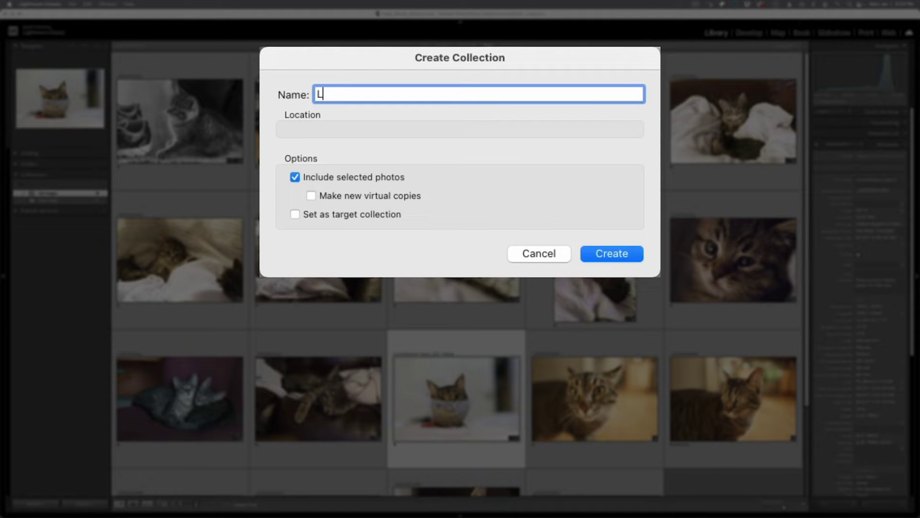
key("BackSpace")
type("Outdoor Lifestyle Best")
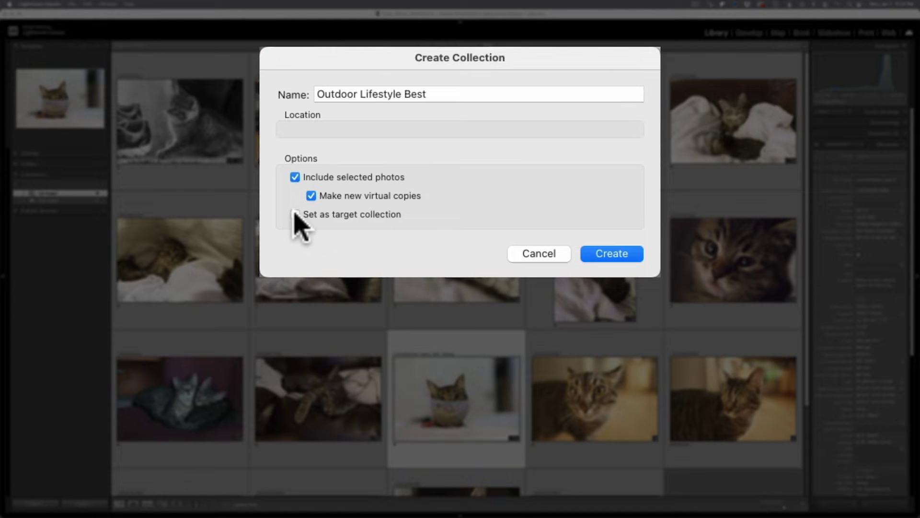
Step: Leave target collection, new virtual copies and include selected photos all unchecked
left_click(295, 214)
left_click(302, 211)
left_click(311, 195)
left_click(295, 177)
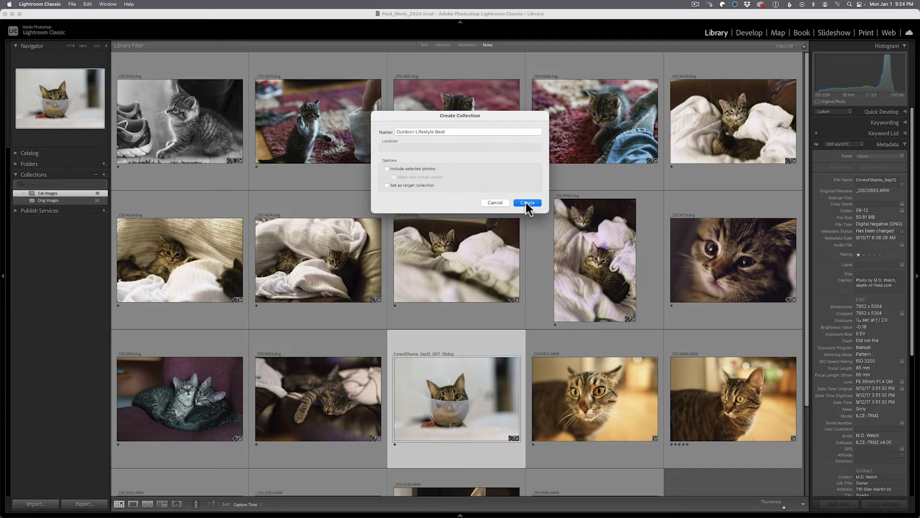
Step: Create the empty Outdoor Lifestyle Best collection, check Dog Images, and show the folder tree
left_click(526, 203)
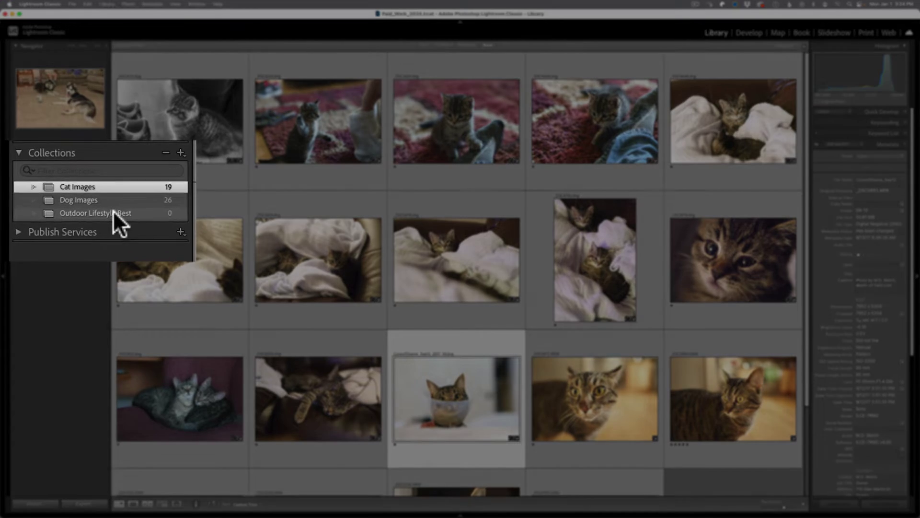
left_click(114, 212)
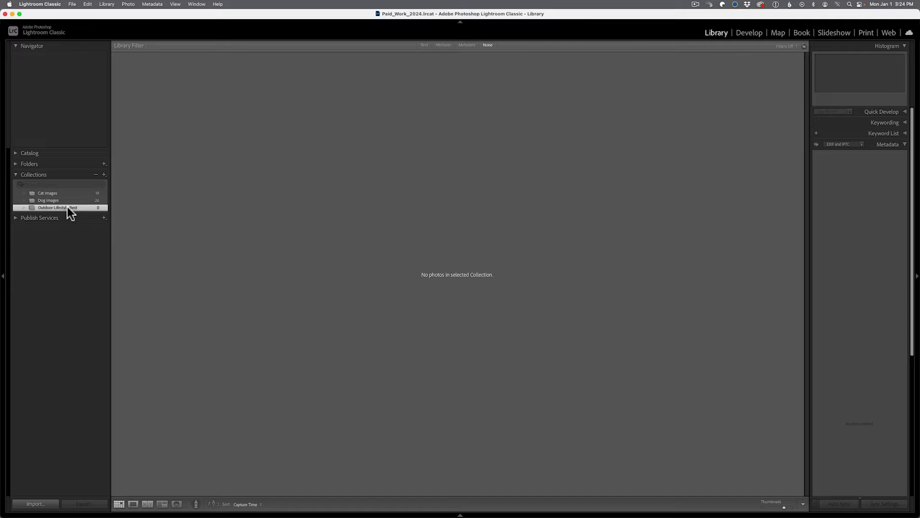
left_click(68, 201)
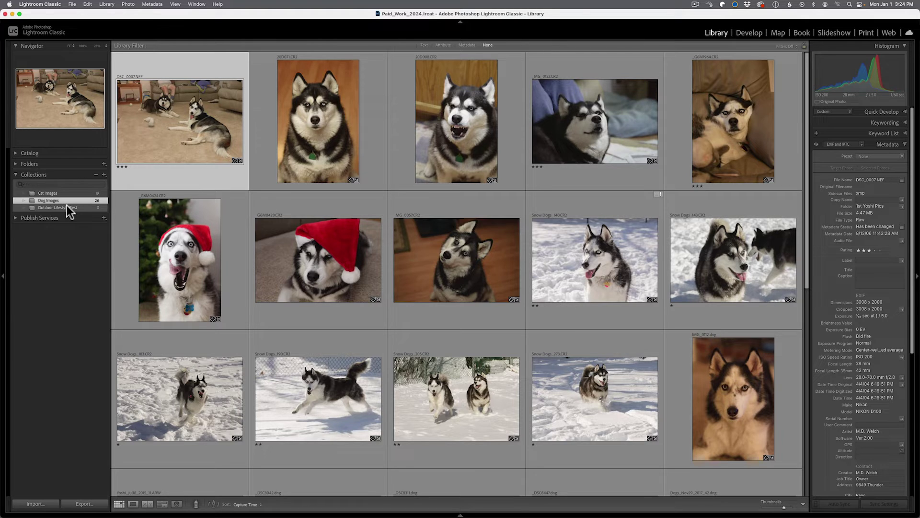
left_click(68, 207)
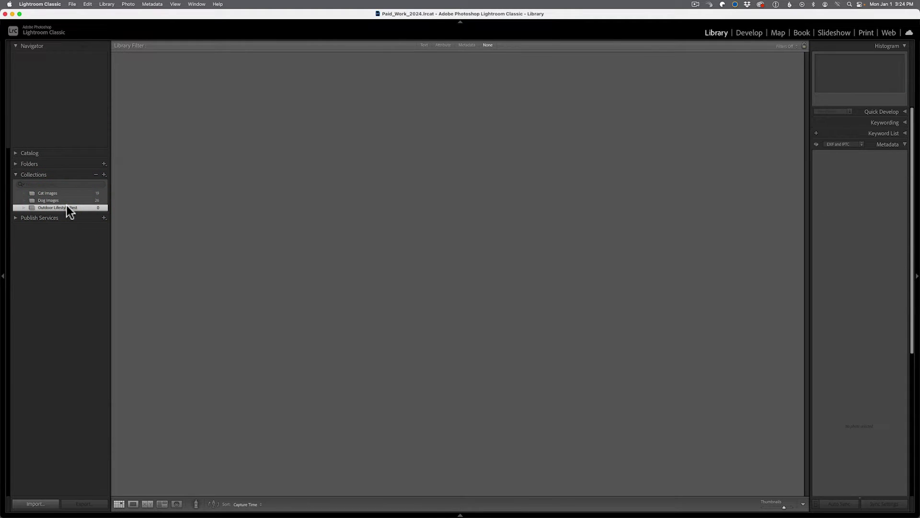
left_click(16, 164)
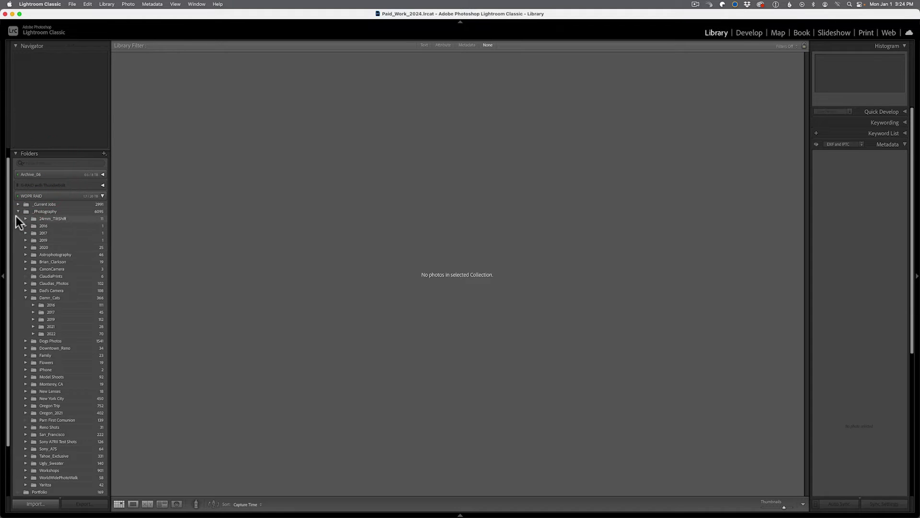
Step: Expand _Current Jobs and open the October outdoor shoot folder
left_click(18, 212)
left_click(17, 214)
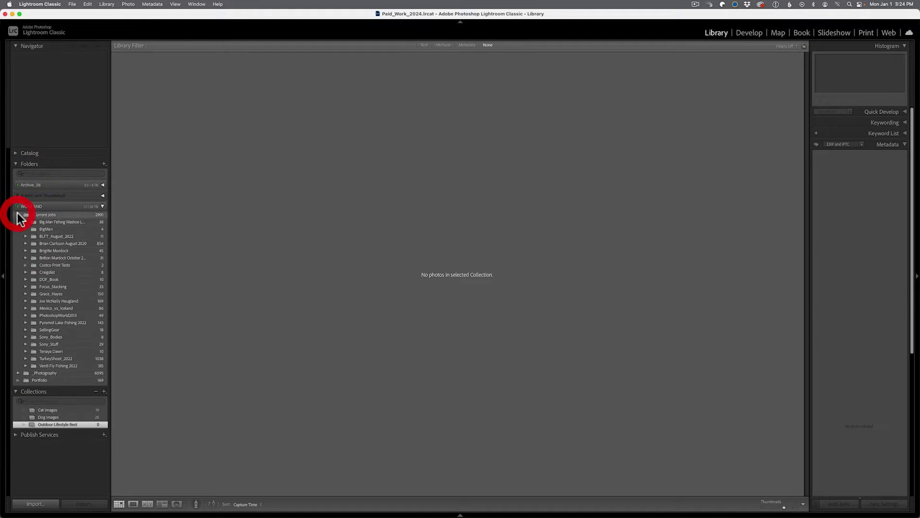
left_click(62, 251)
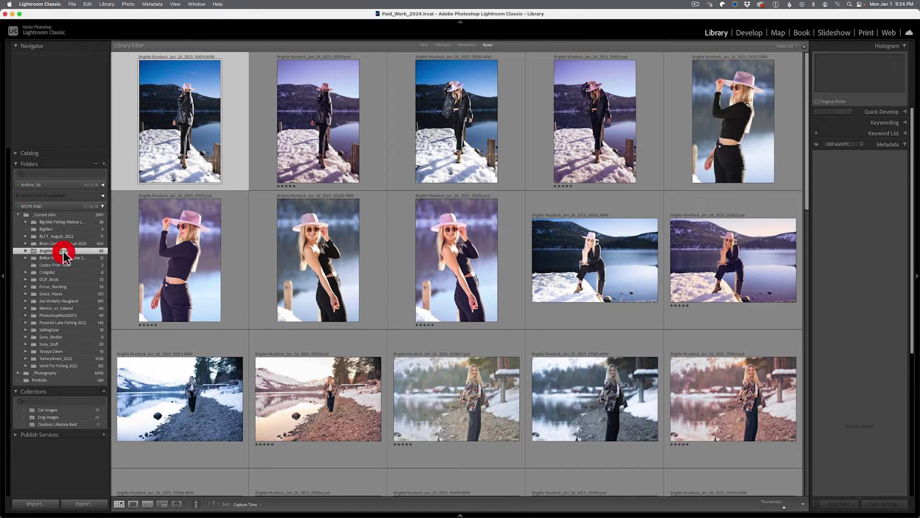
left_click(64, 258)
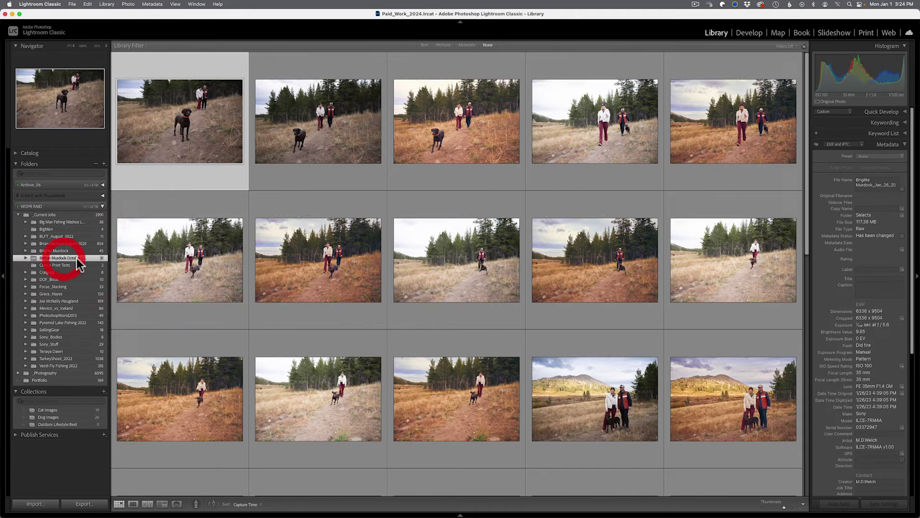
Step: Select 00082, 00109, 00110, 00089 and 00132, confirming Outdoor Lifestyle Best holds 7 photos
left_click(306, 269)
left_click(207, 382, "super")
left_click(421, 388, "super")
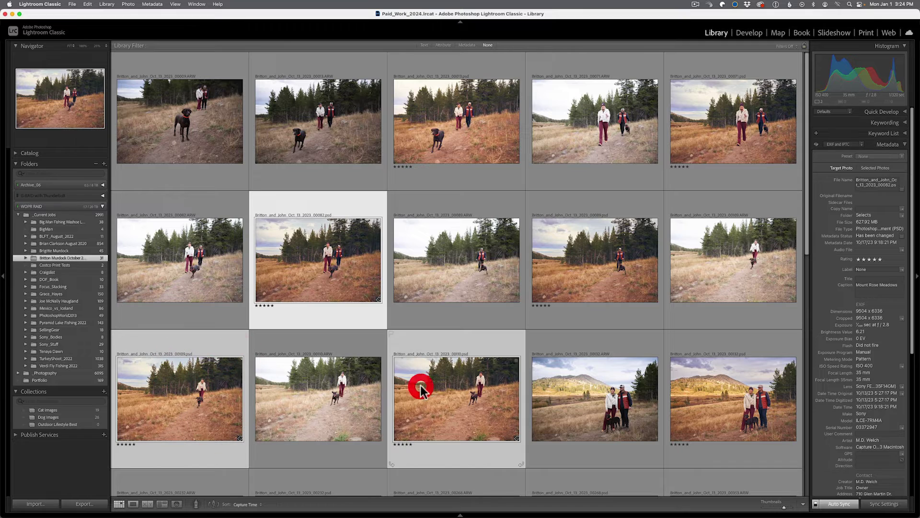
left_click(571, 275, "super")
left_click(729, 415, "super")
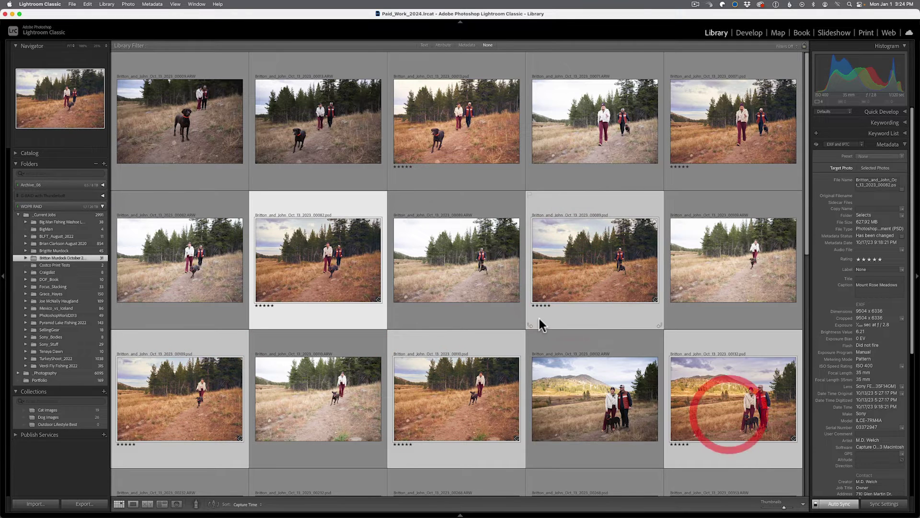
scroll(540, 318, "down", 3)
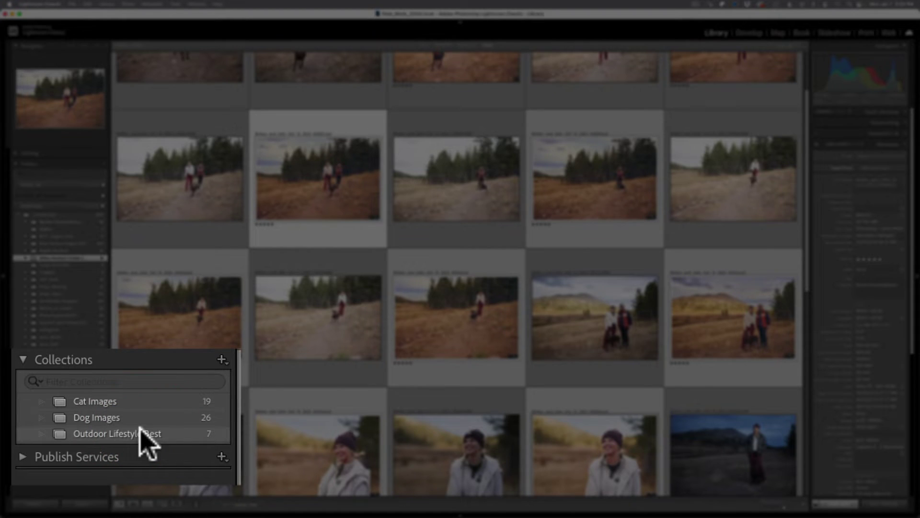
left_click(142, 432)
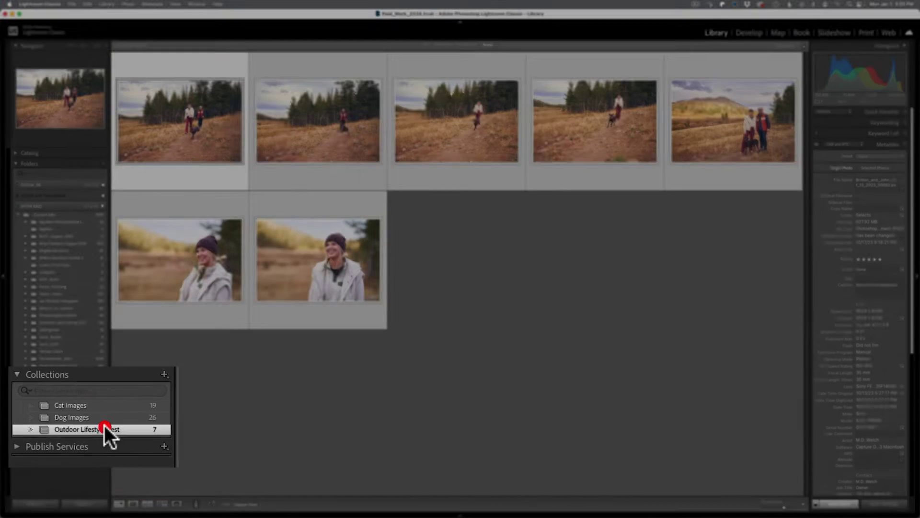
left_click(559, 345)
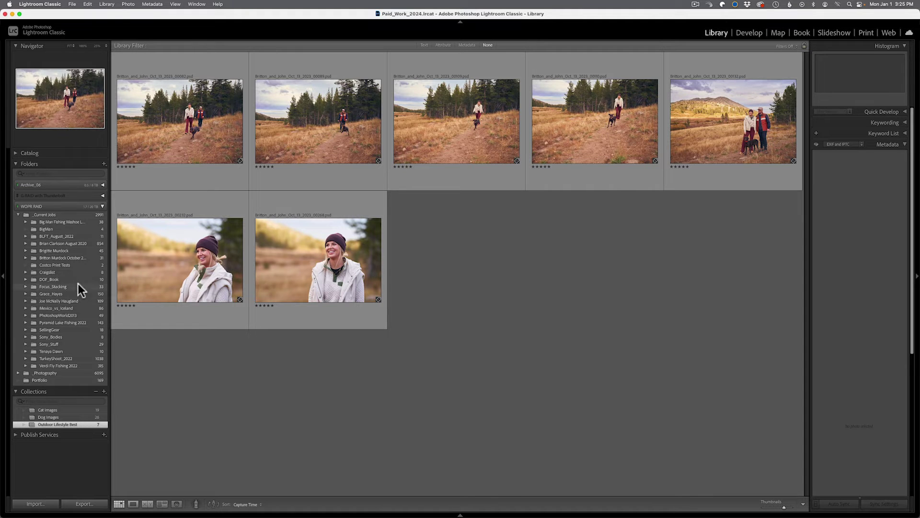
Step: Drag portraits 00137.psd and 00226.psd onto Outdoor Lifestyle Best
left_click(62, 252)
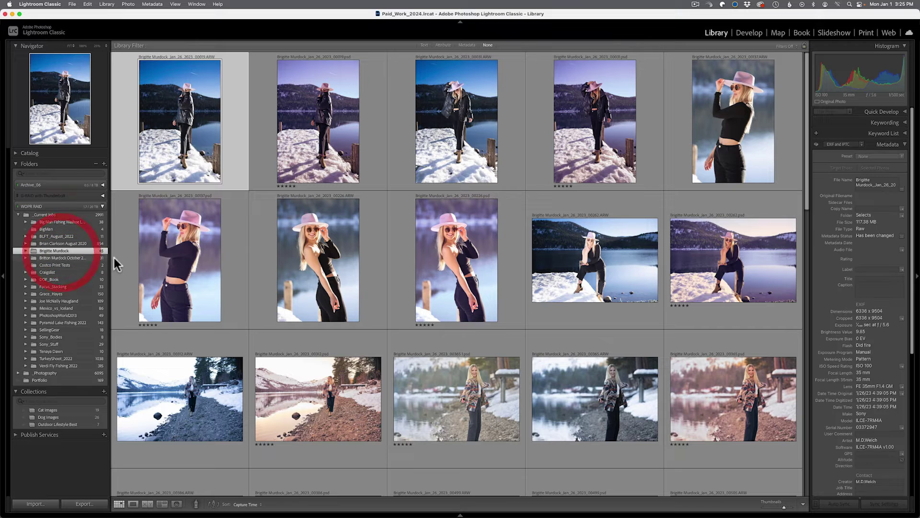
left_click(166, 276)
left_click(422, 264, "super")
left_click_drag(429, 245, 88, 424)
Step: Remove portrait 00137 from Outdoor Lifestyle Best, leaving 8 photos
left_click(89, 425)
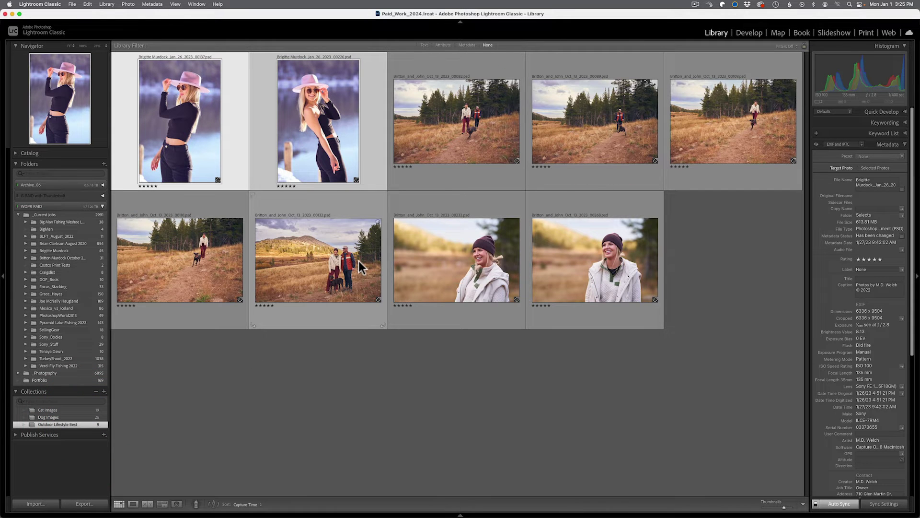
left_click(240, 371)
left_click(215, 146)
key("Delete")
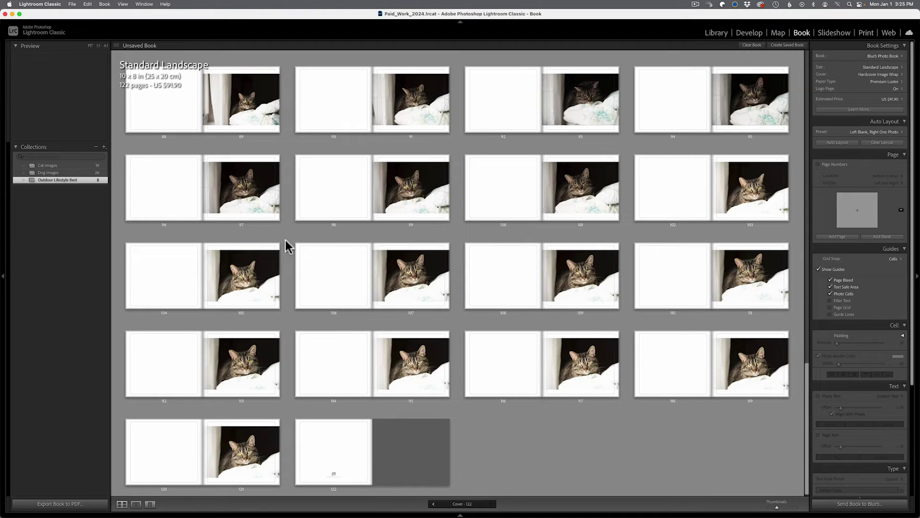
Step: Reselect Outdoor Lifestyle Best and return to the Library module
left_click(83, 181)
left_click(82, 180)
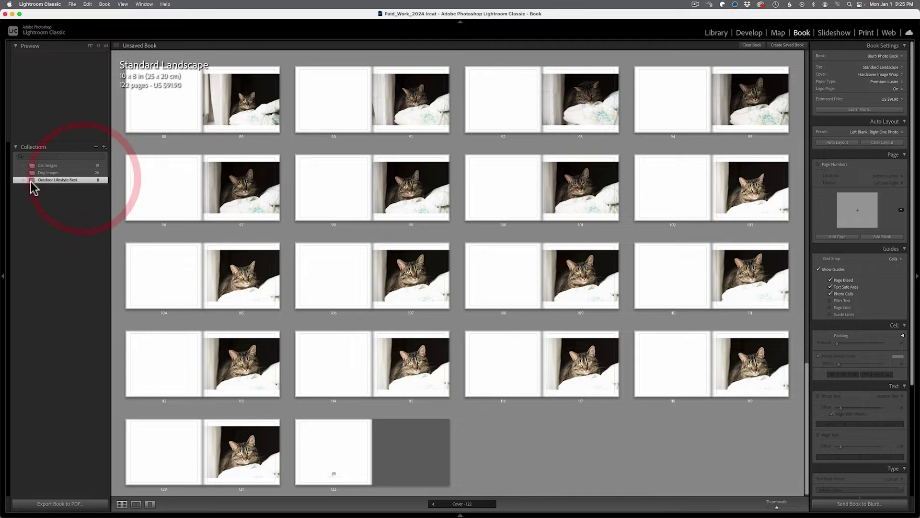
scroll(354, 281, "up", 1)
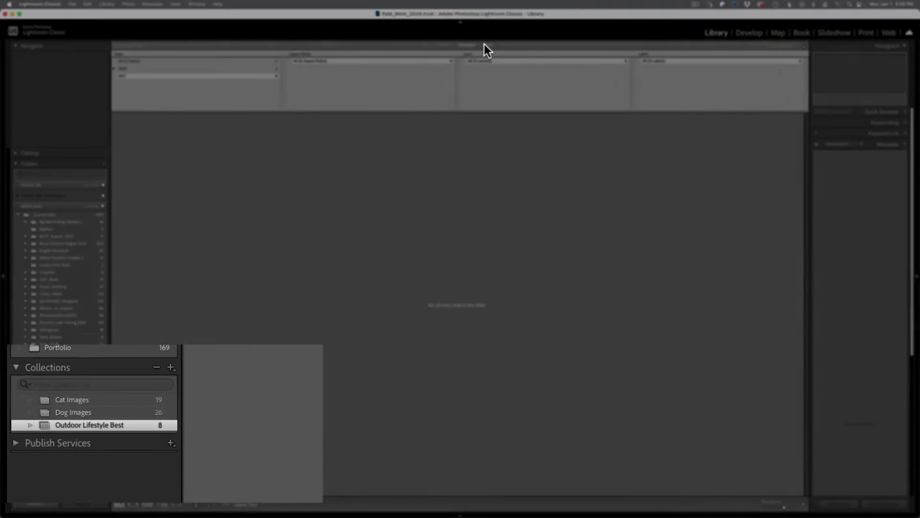
Step: Turn off the filter and begin a new smart collection, typing 'Fl' as its name
left_click(486, 45)
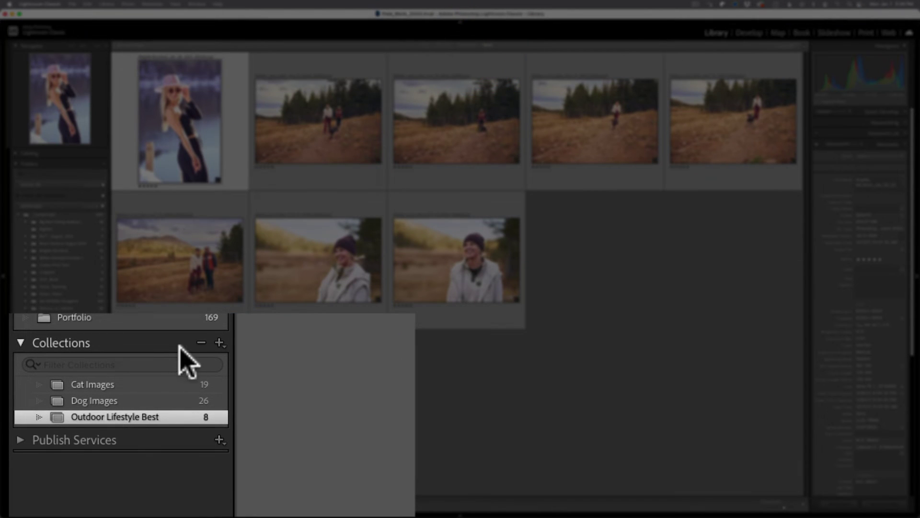
left_click(219, 342)
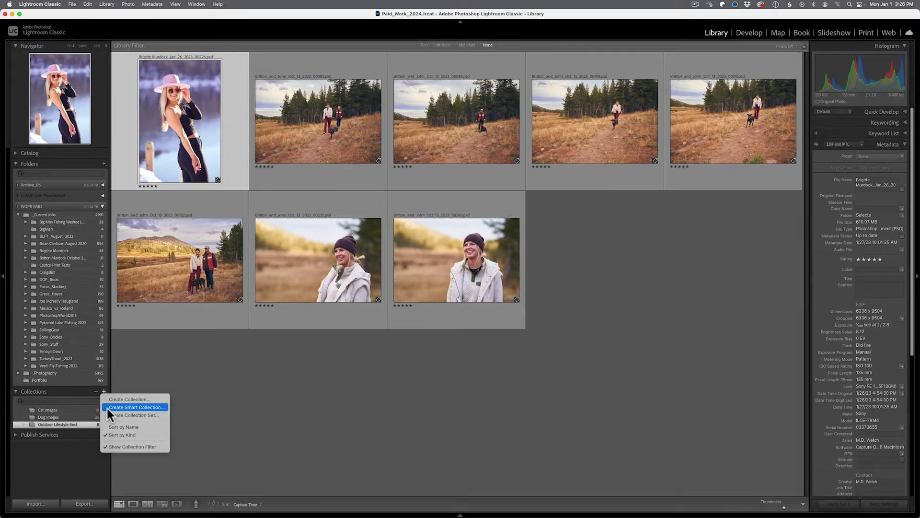
left_click(128, 407)
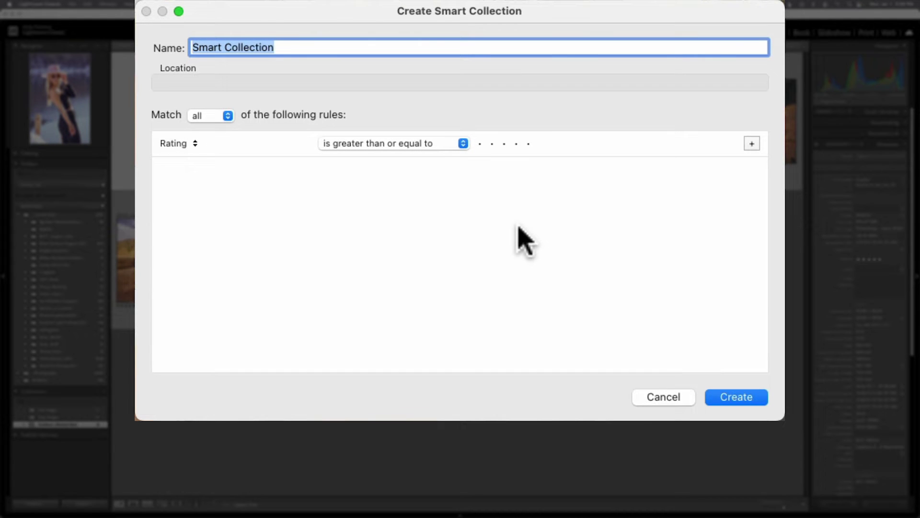
type("Fly Fishing 3 Stars or More")
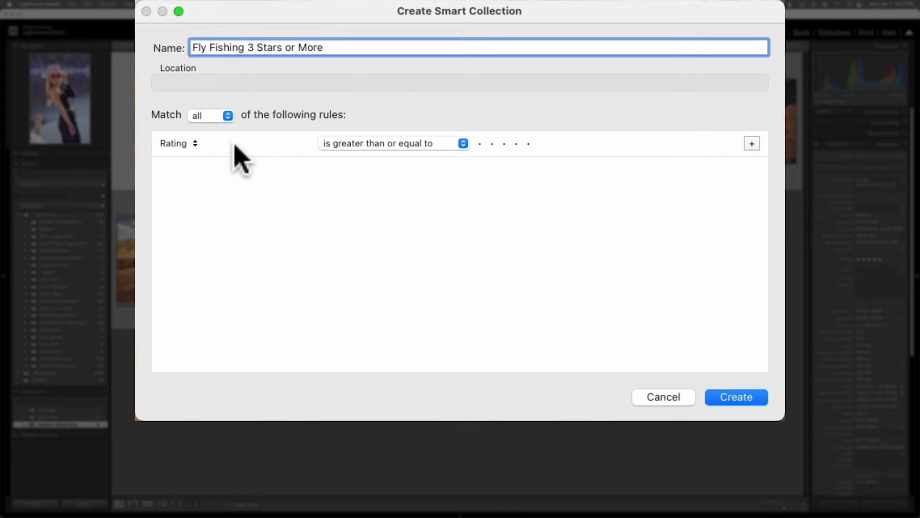
Step: Keep the smart collection matching all rules, with Rating as the first rule's criterion
left_click(228, 116)
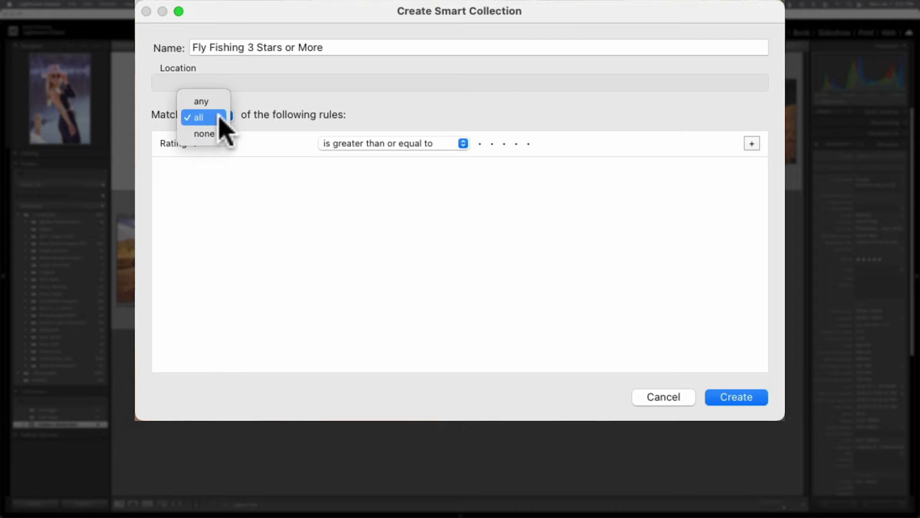
left_click(219, 118)
left_click(175, 144)
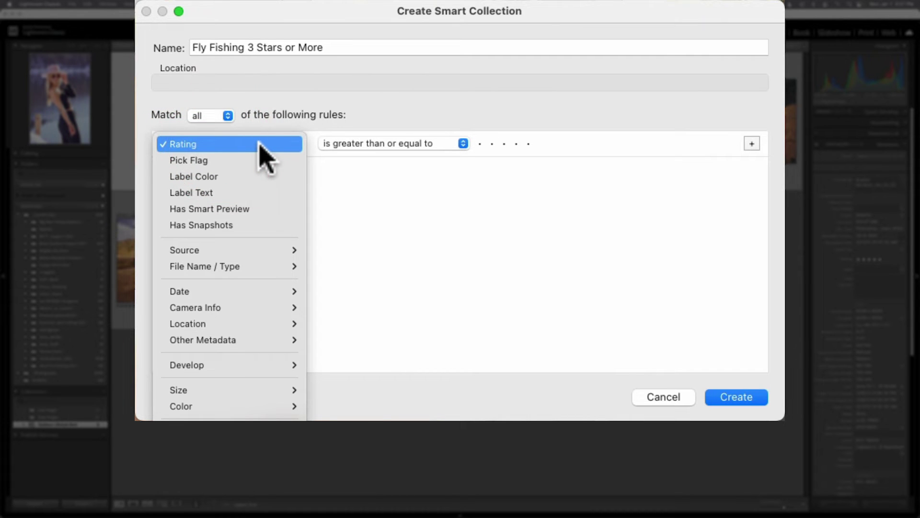
left_click(259, 144)
left_click(170, 143)
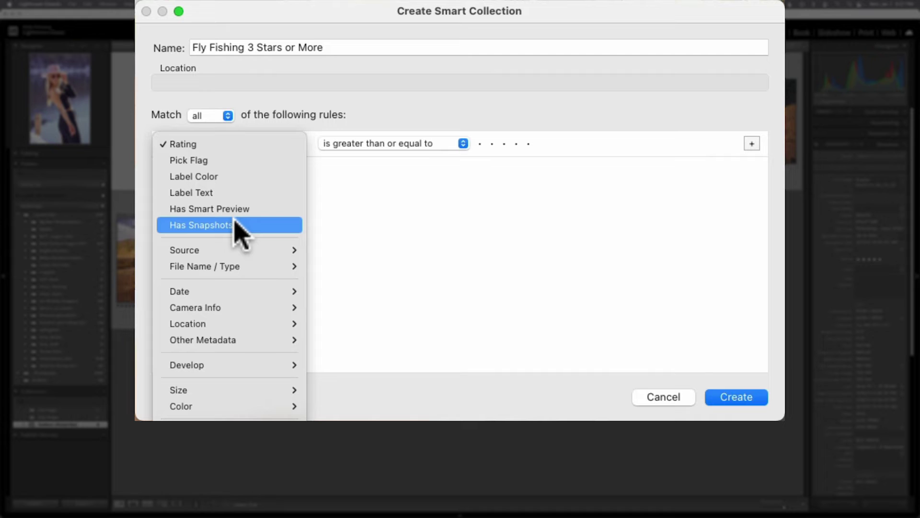
mouse_move(234, 251)
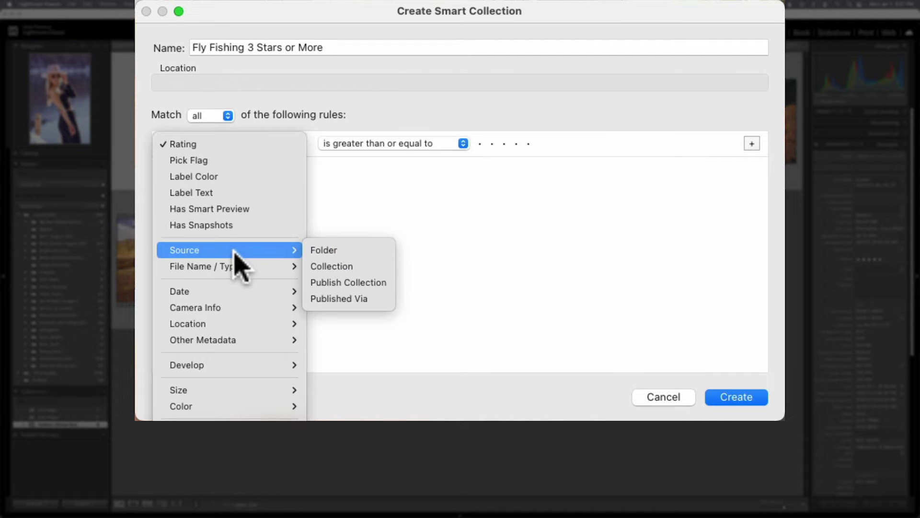
mouse_move(238, 284)
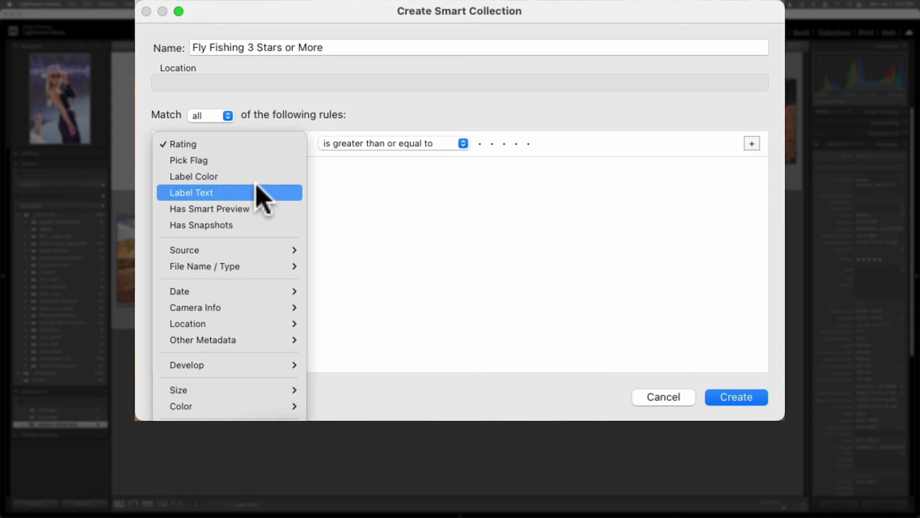
Step: Set the first rule to Rating greater than or equal to three stars and add a second rule
left_click(256, 144)
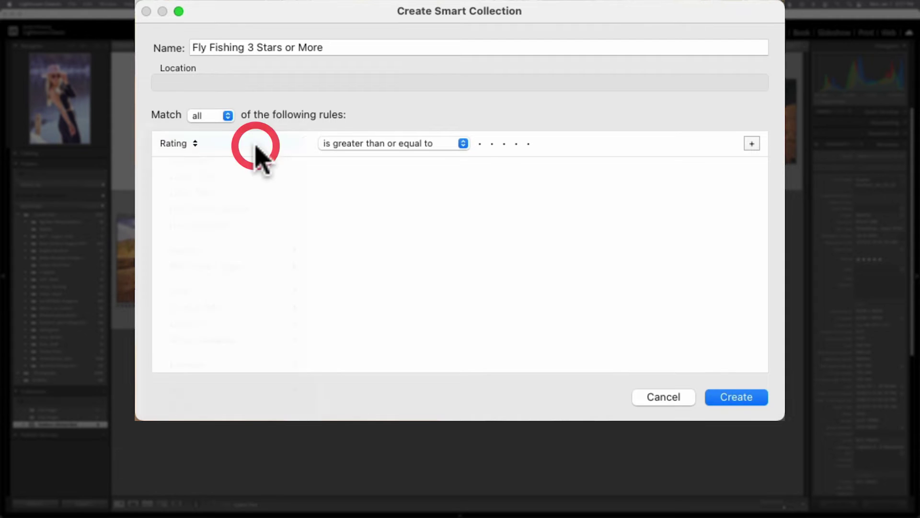
left_click(202, 143)
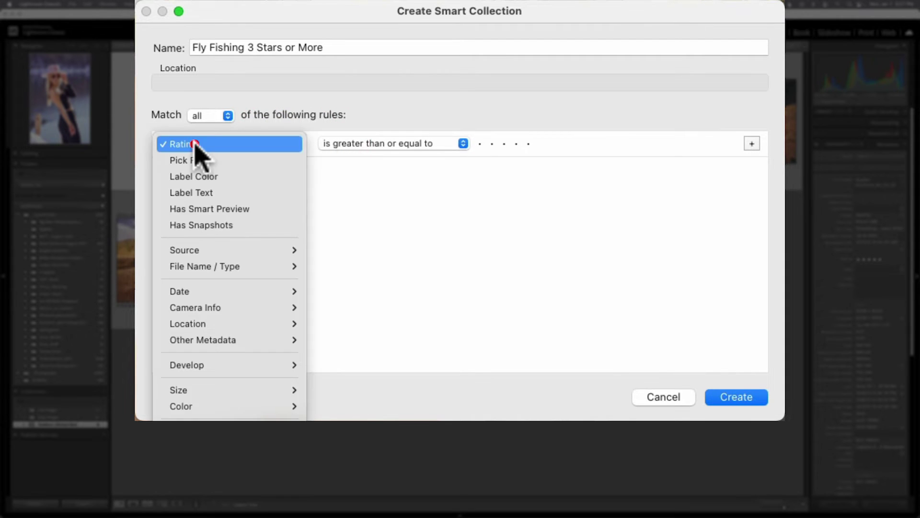
left_click(285, 145)
left_click(357, 145)
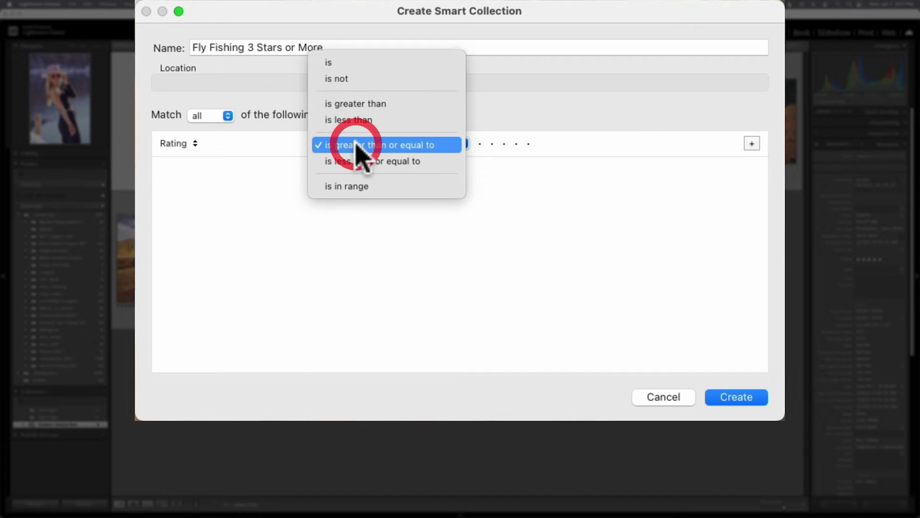
left_click(425, 145)
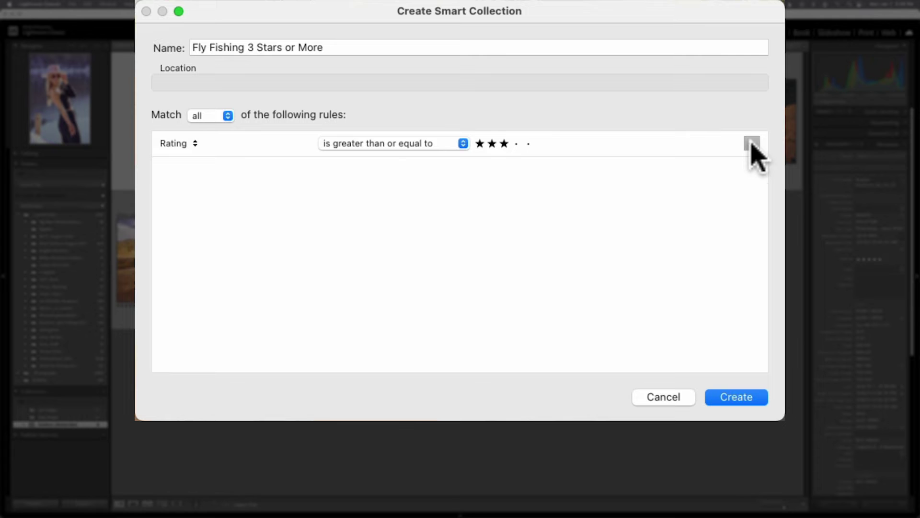
left_click(752, 143)
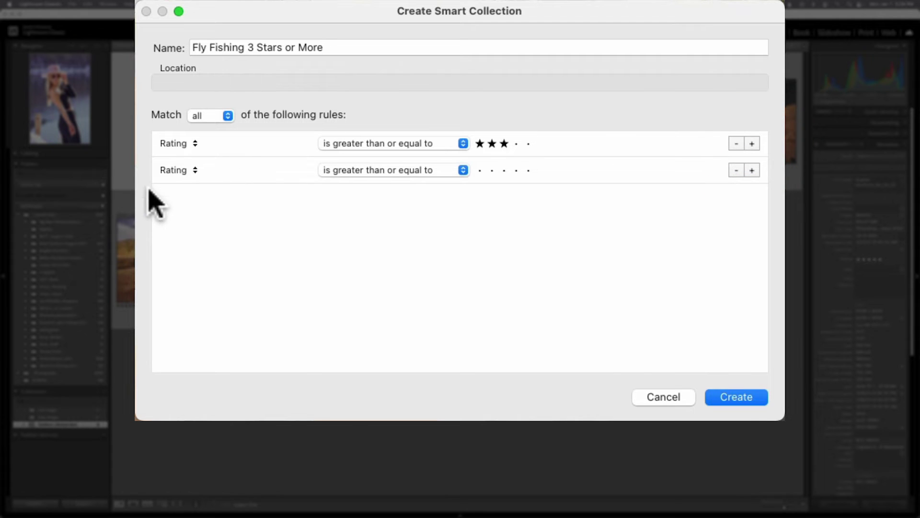
Step: Make the second rule Other Metadata > Keywords contains 'fly fishing' and create the smart collection
left_click(171, 171)
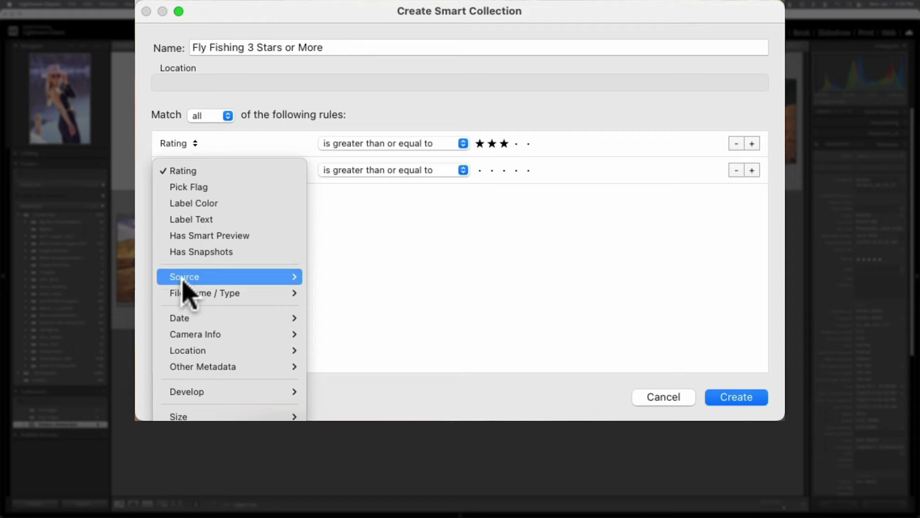
mouse_move(185, 292)
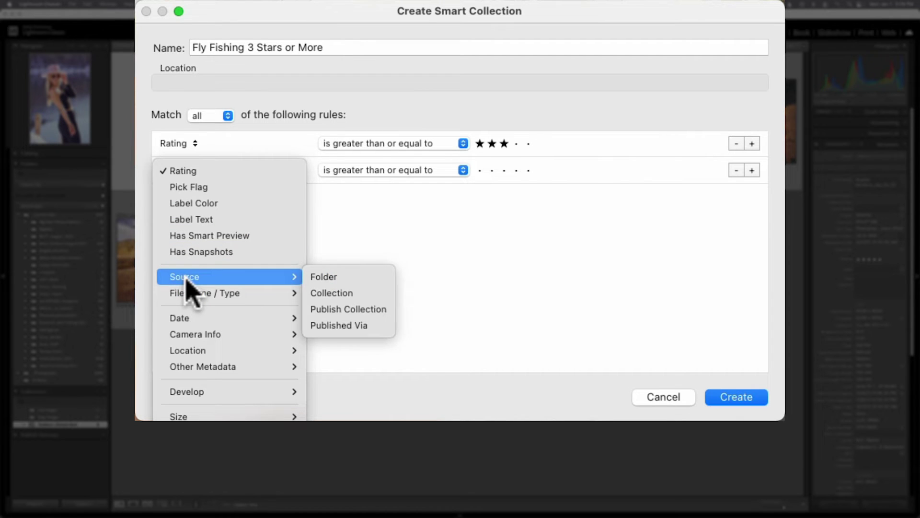
mouse_move(183, 318)
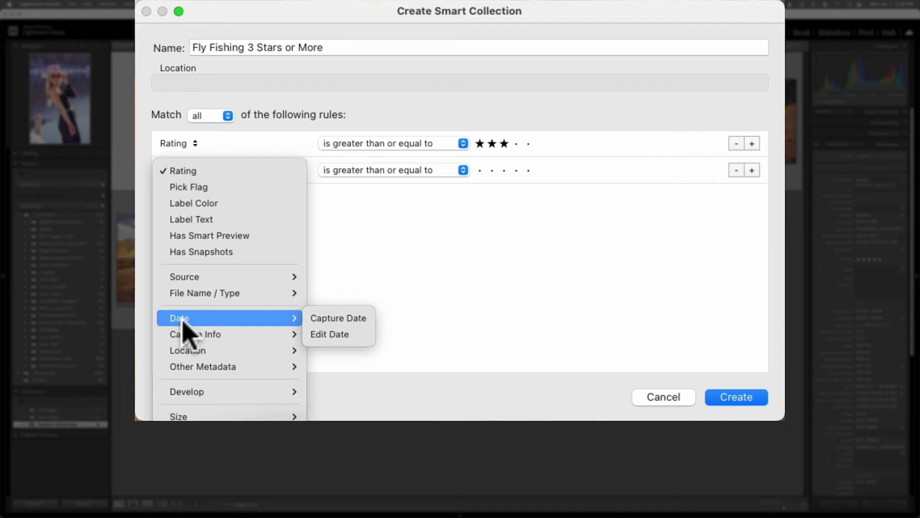
mouse_move(186, 344)
mouse_move(185, 370)
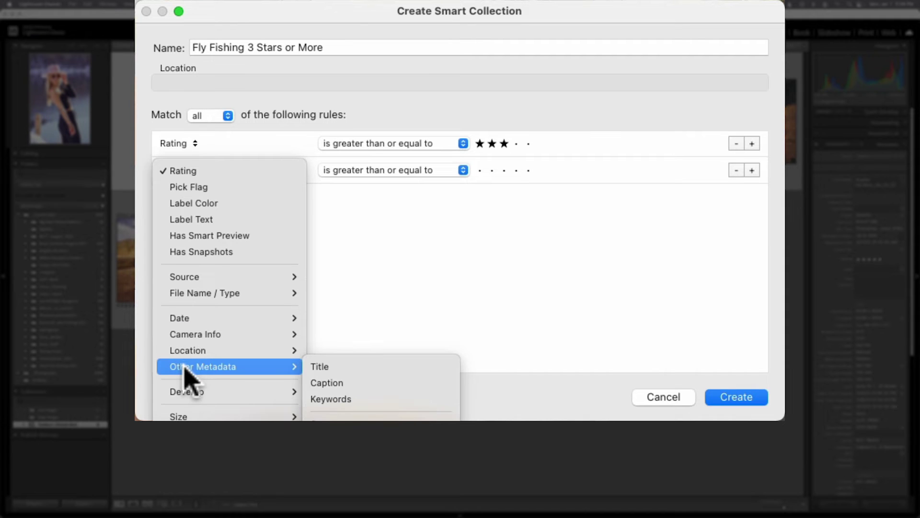
left_click(343, 399)
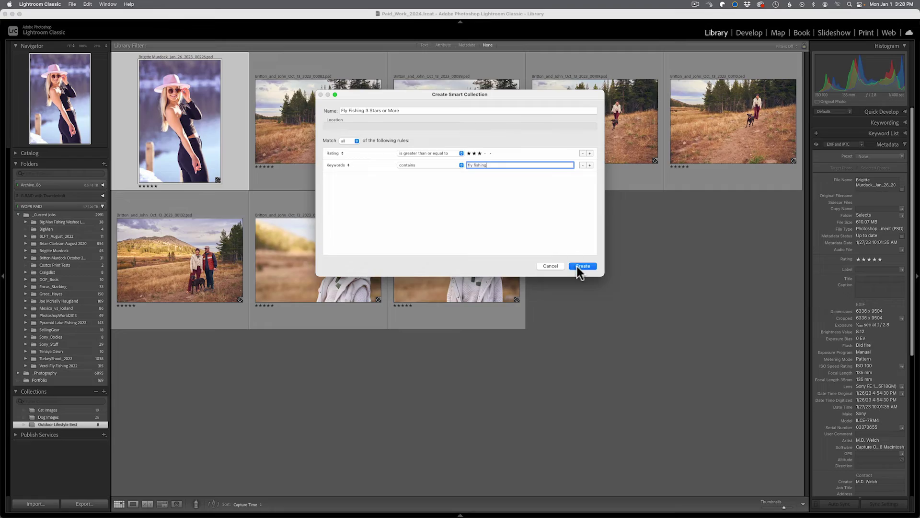
left_click(581, 266)
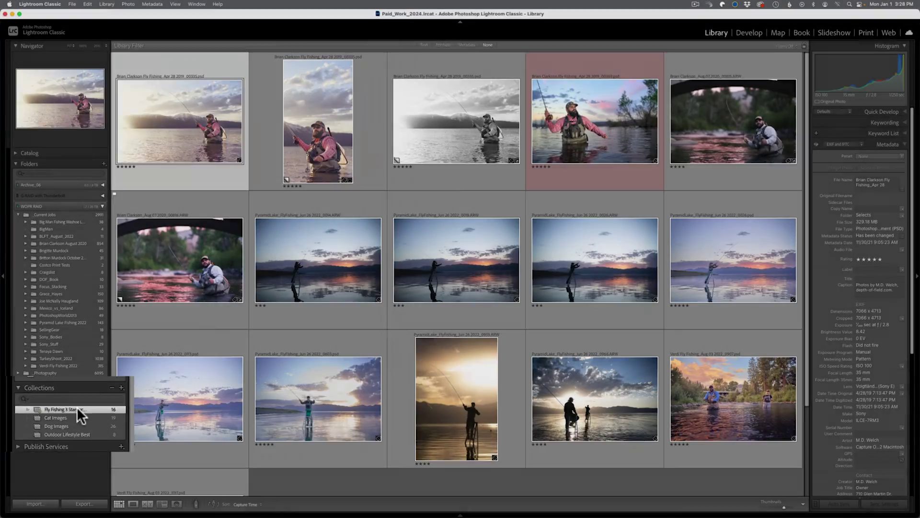
Step: Select the Fly Fishing 3 Stars or More smart collection and scroll through its 16 photos
left_click(65, 408)
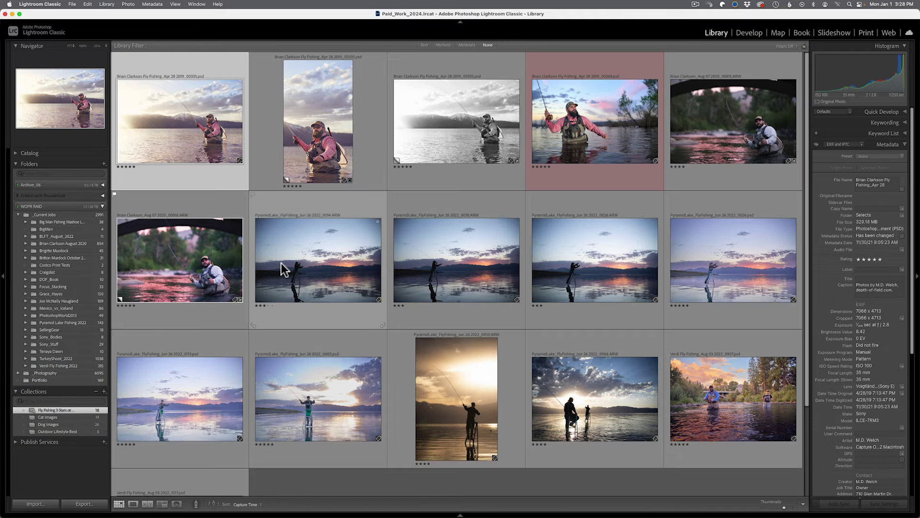
scroll(406, 180, "down", 3)
scroll(406, 180, "down", 2)
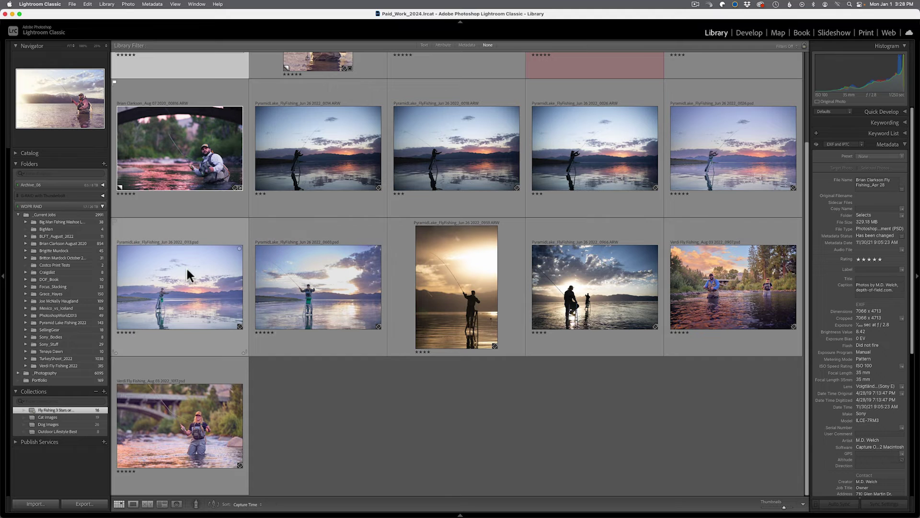
Step: Open the Verdi Fly Fishing 2022 folder and select three of its photos
left_click(57, 366)
left_click(179, 377)
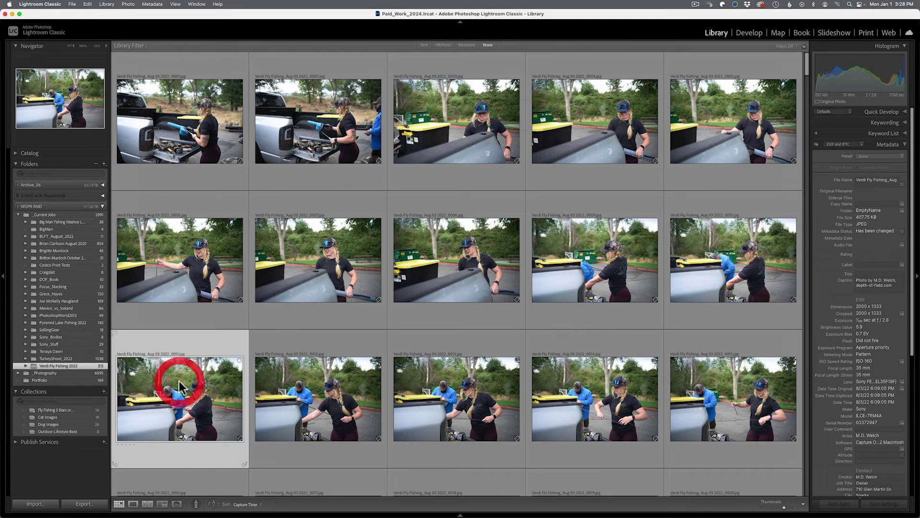
left_click(355, 270, "super")
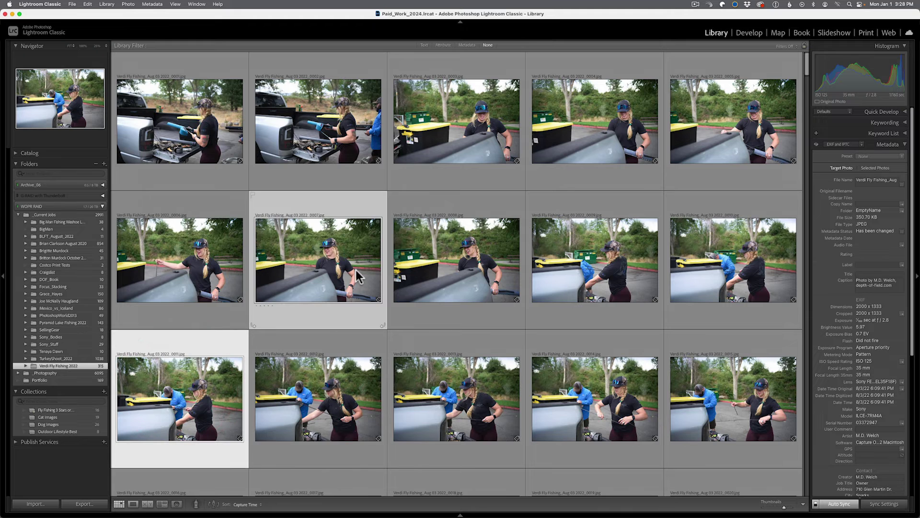
left_click(501, 141, "super")
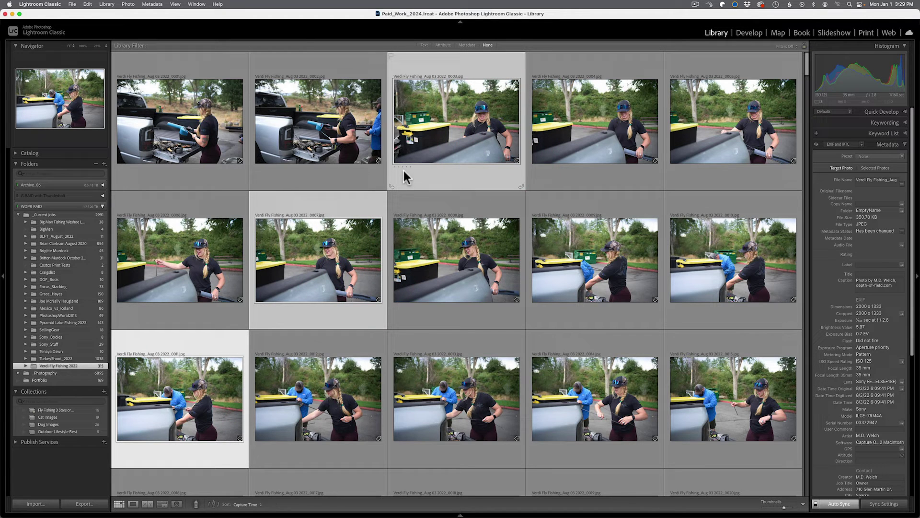
Step: Rate the three selected photos 3 stars and view the smart collection, now at 19
right_click(410, 131)
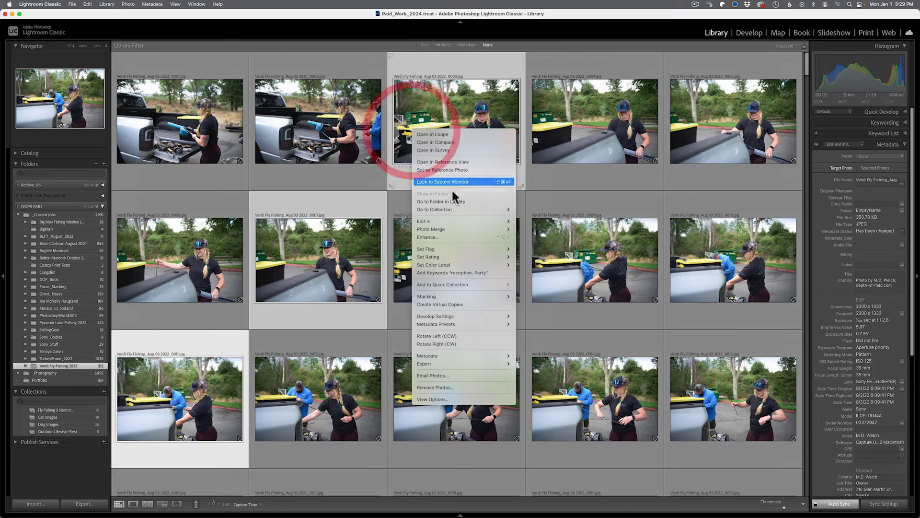
mouse_move(462, 251)
left_click(522, 276)
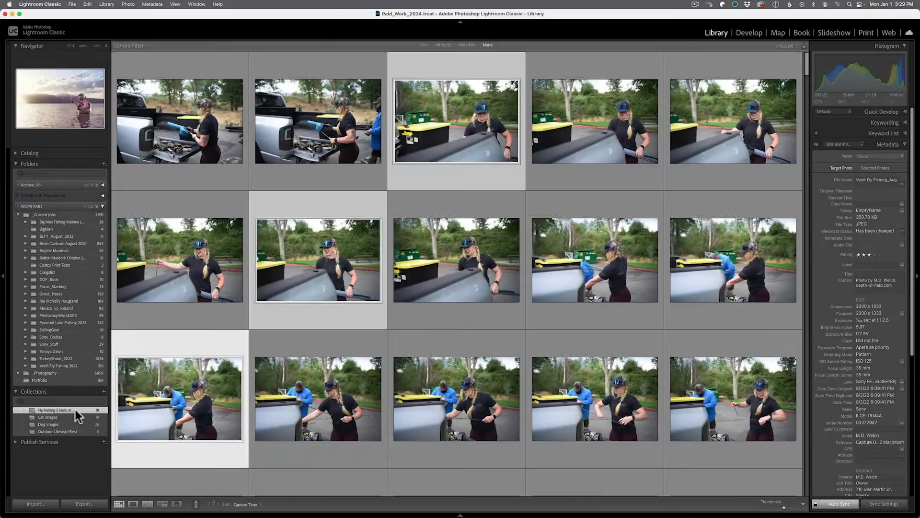
left_click(76, 410)
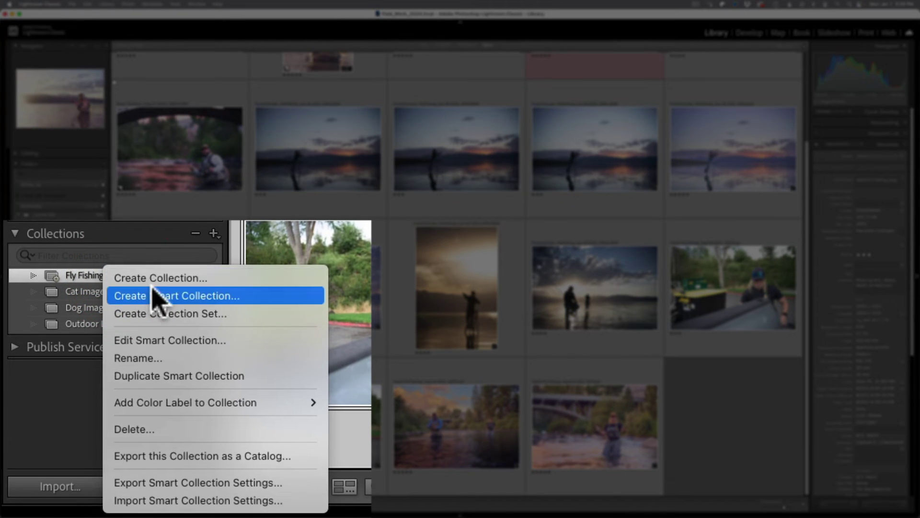
Step: Export the fly fishing smart collection as a catalog with negative files, then show Cat Images
left_click(195, 457)
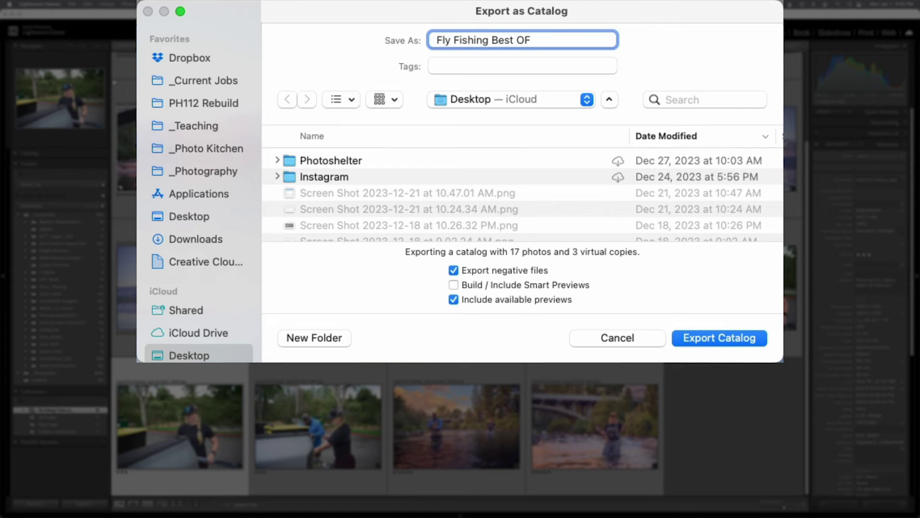
left_click(456, 270)
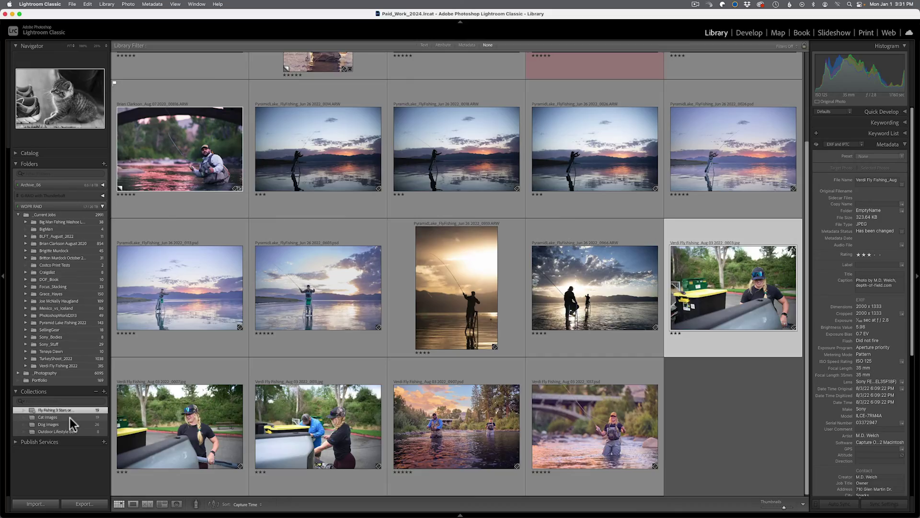
left_click(70, 417)
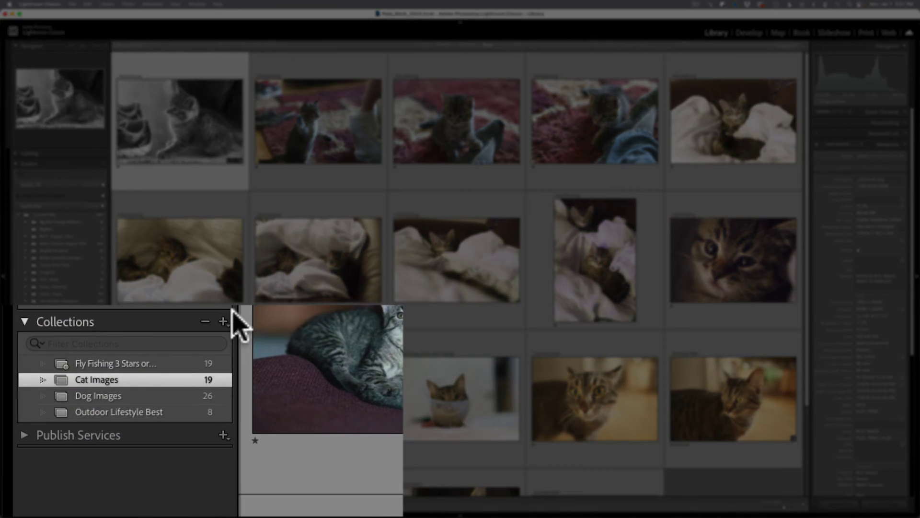
left_click(223, 321)
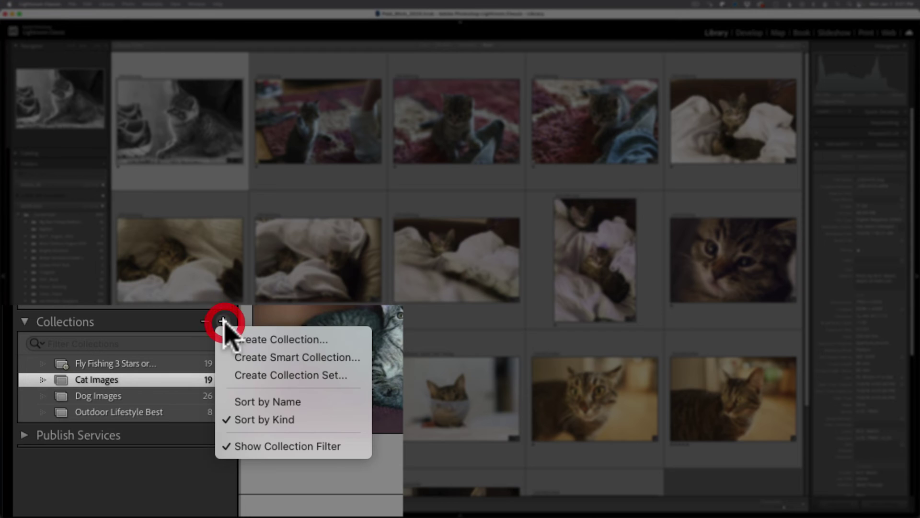
Step: Create a new collection set named 'My Pet Images'
left_click(271, 377)
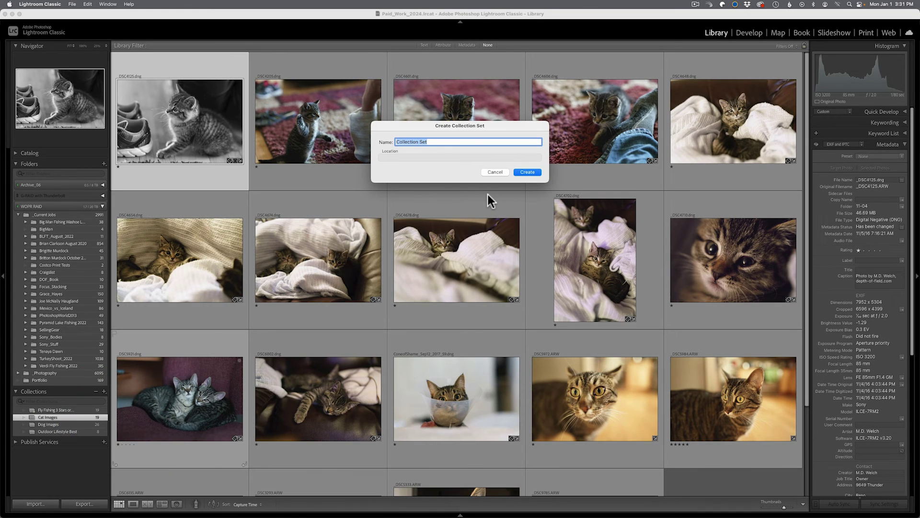
type("My Pet Images")
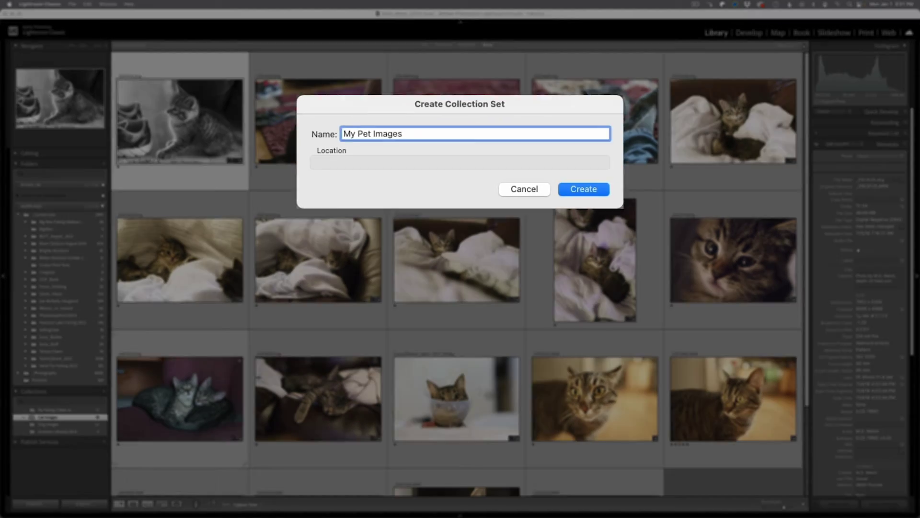
key("Return")
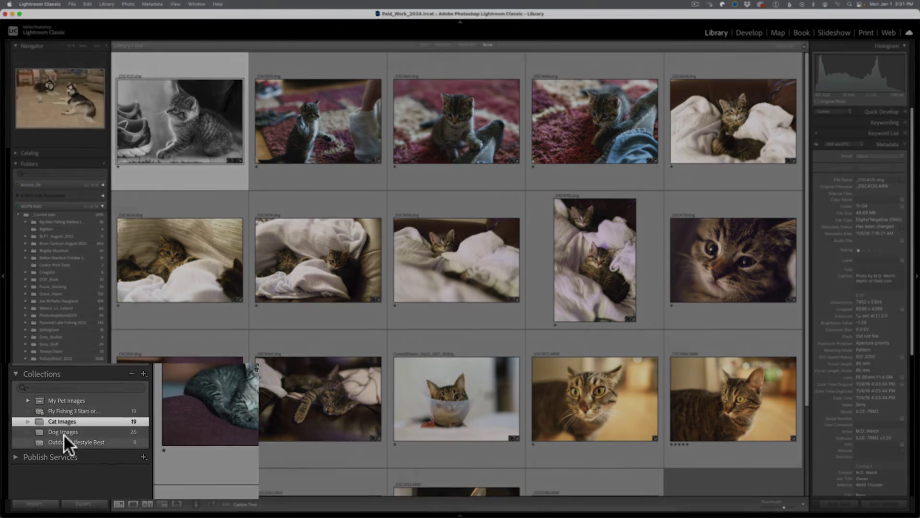
Step: Move Cat Images and Dog Images into the My Pet Images set
left_click(51, 431, "super")
left_click_drag(98, 394, 99, 365)
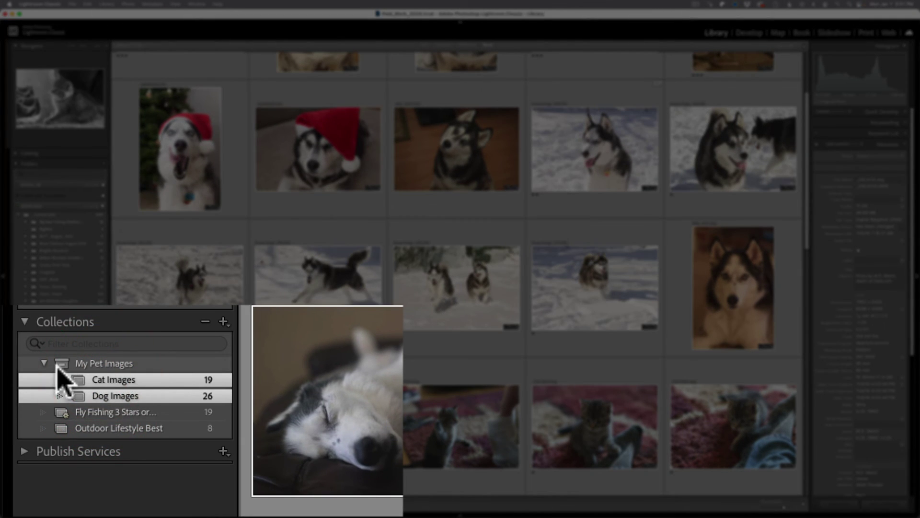